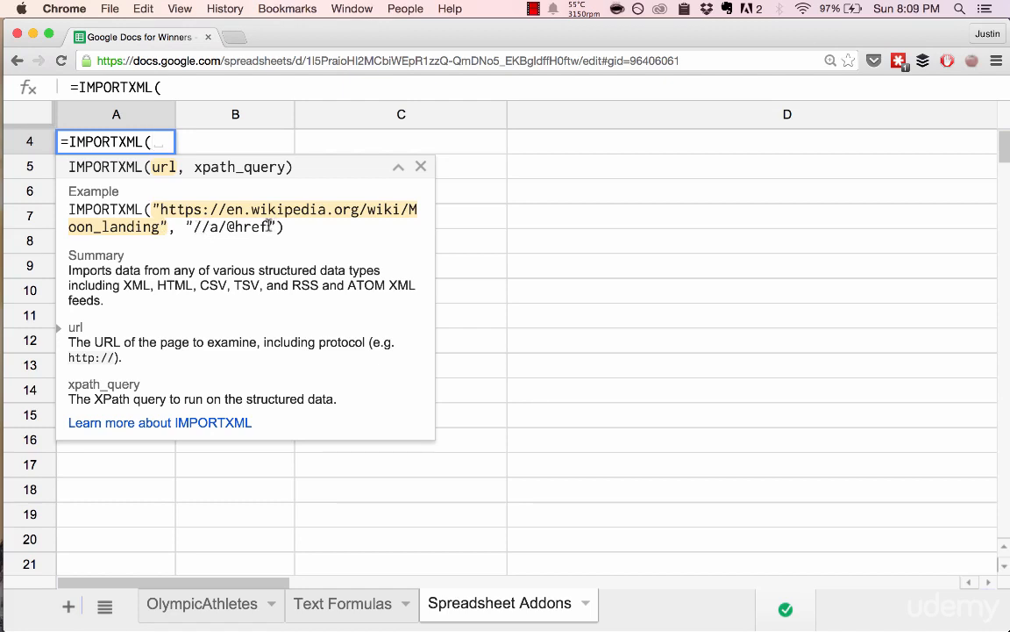
{"action": "left_click_drag", "start_coordinate": [270, 226], "coordinate": [196, 226]}
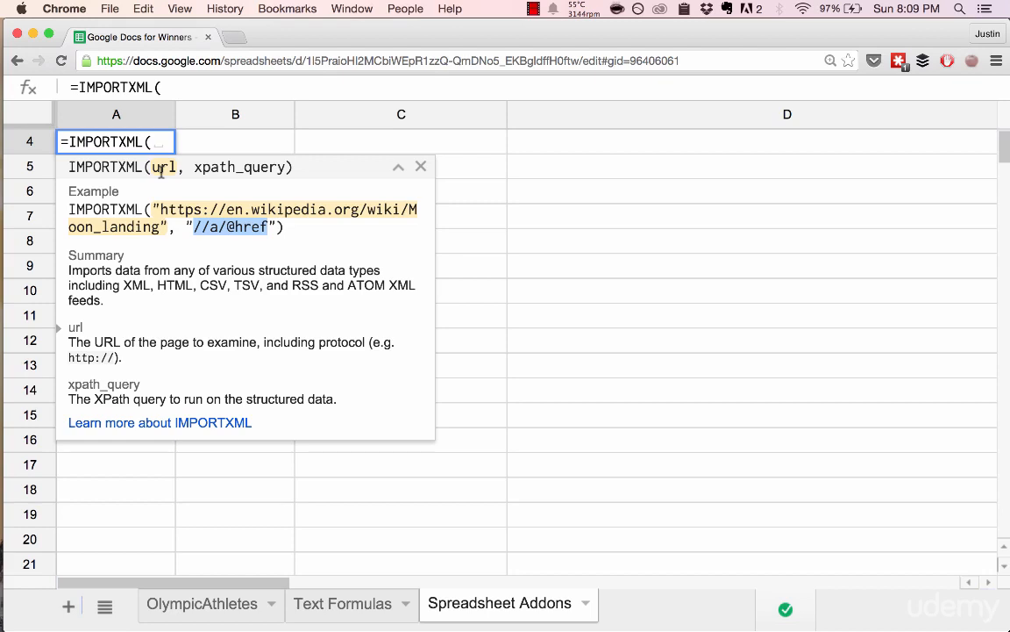
{"action": "left_click", "coordinate": [233, 272]}
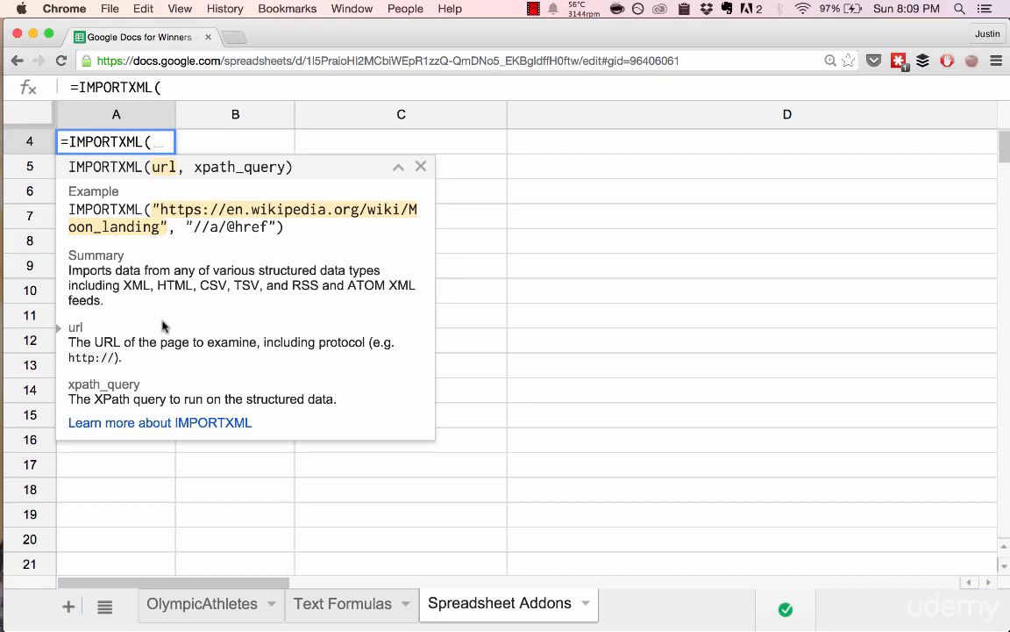
{"action": "left_click_drag", "start_coordinate": [194, 226], "coordinate": [271, 226]}
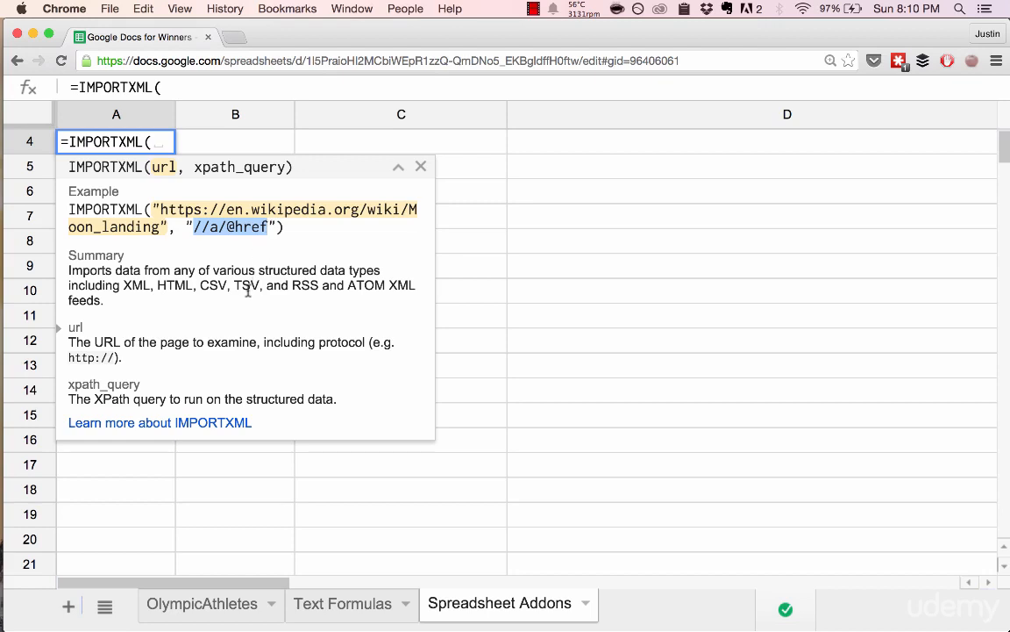
{"action": "left_click", "coordinate": [195, 226]}
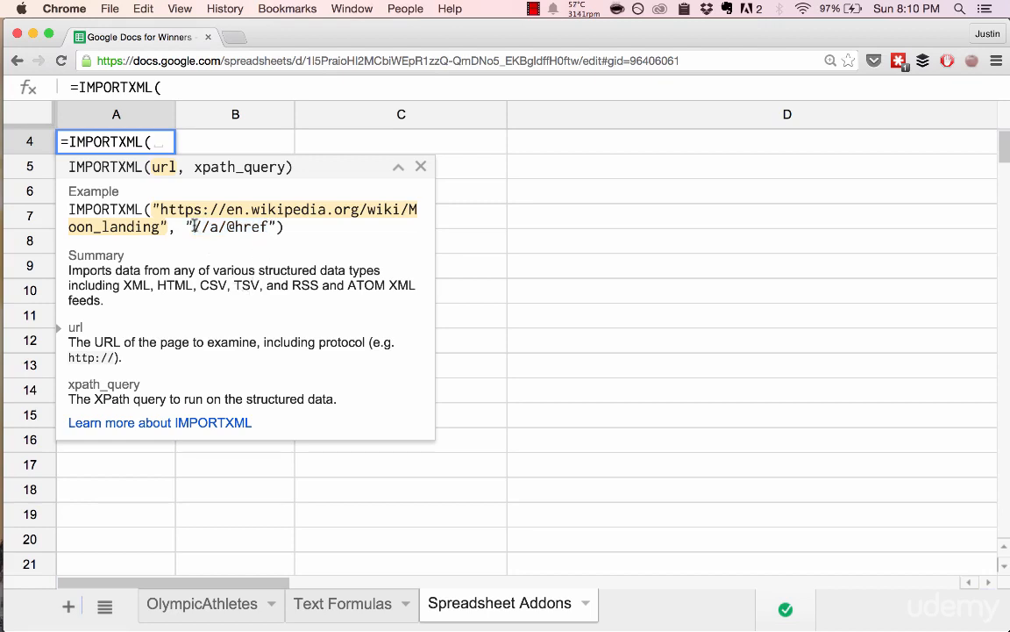
{"action": "left_click_drag", "start_coordinate": [195, 226], "coordinate": [267, 226]}
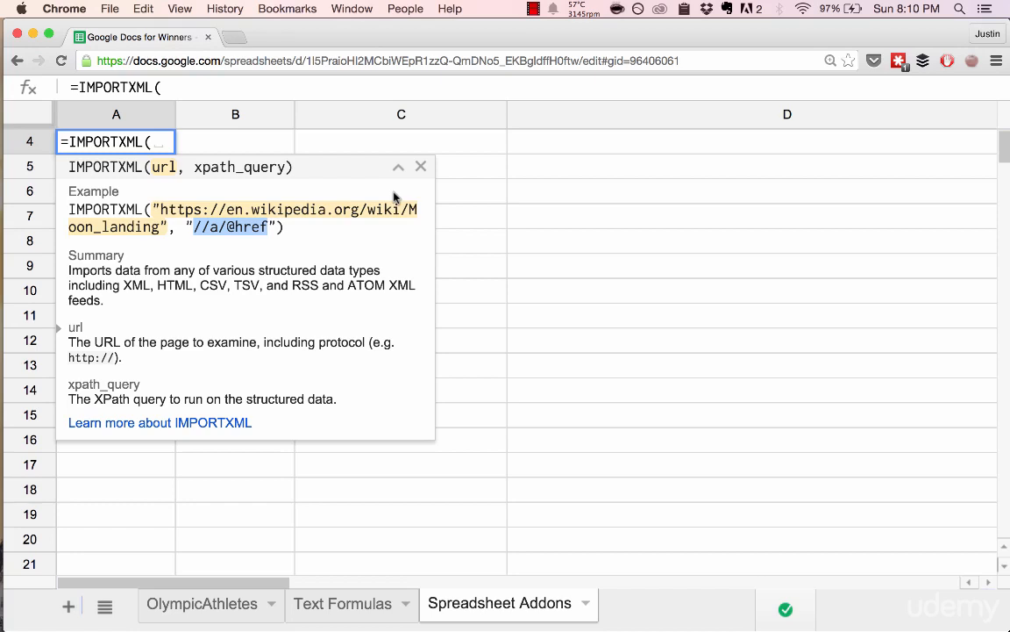
{"action": "left_click", "coordinate": [148, 136]}
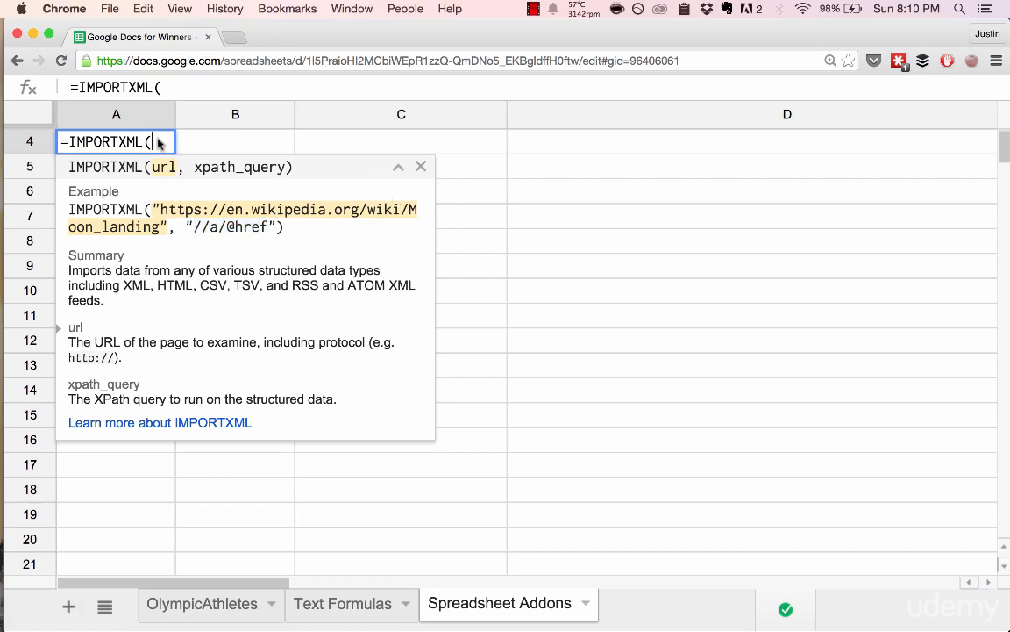
{"action": "type", "text": "\"https"}
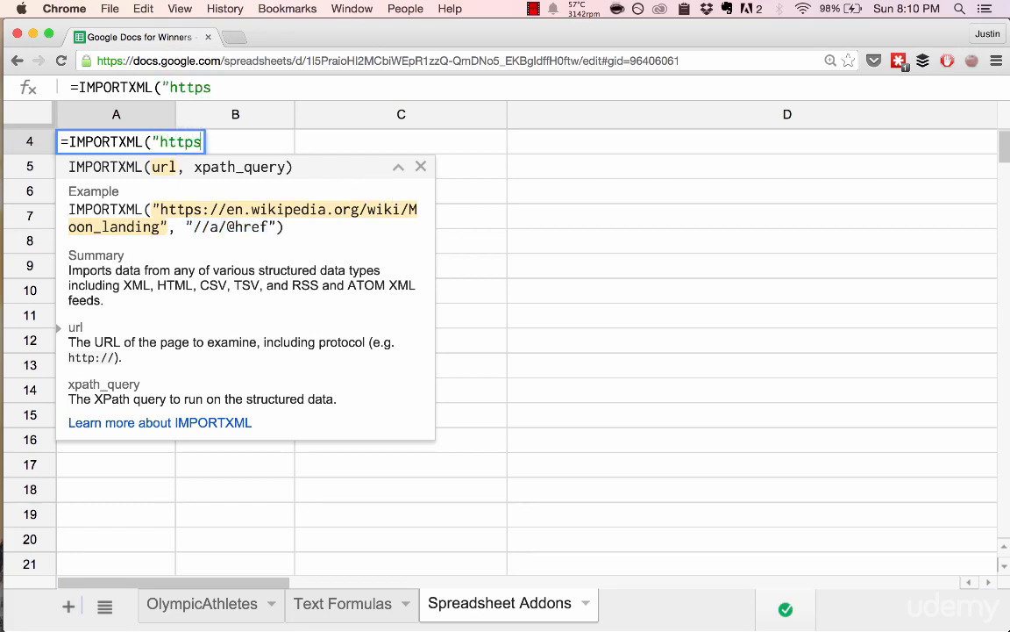
{"action": "type", "text": "://en.wikipe"}
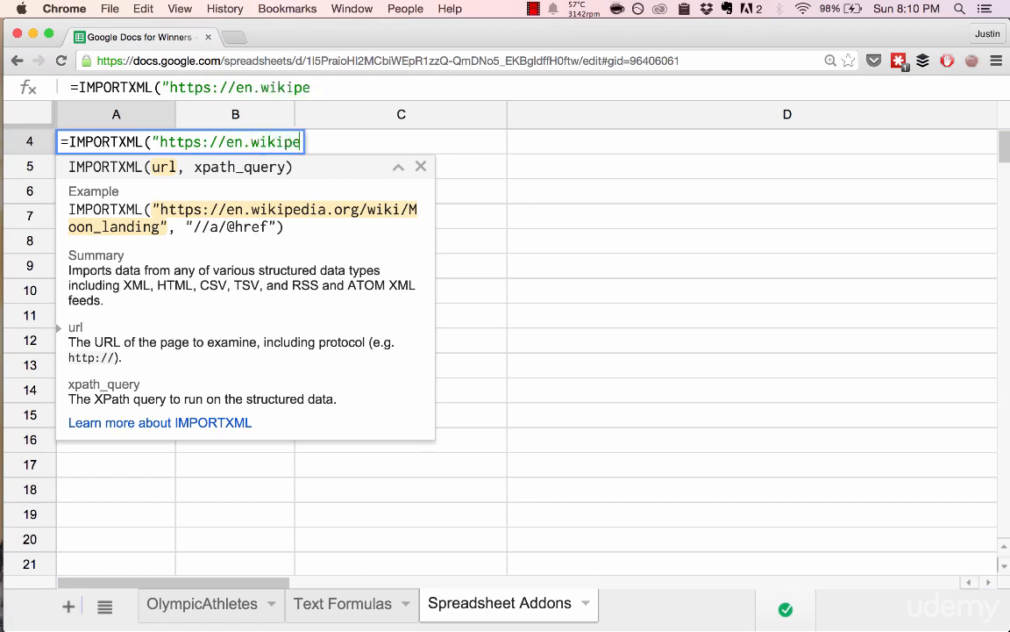
{"action": "type", "text": "dia.org/wiki/Moon_la"}
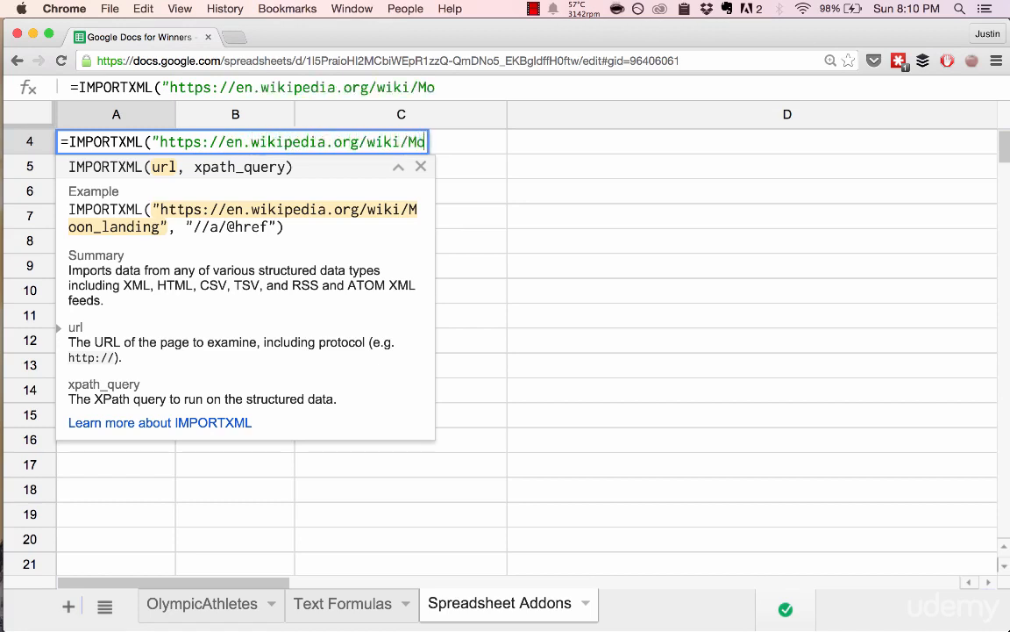
{"action": "key", "text": "BackSpace"}
{"action": "type", "text": "landing\", \""}
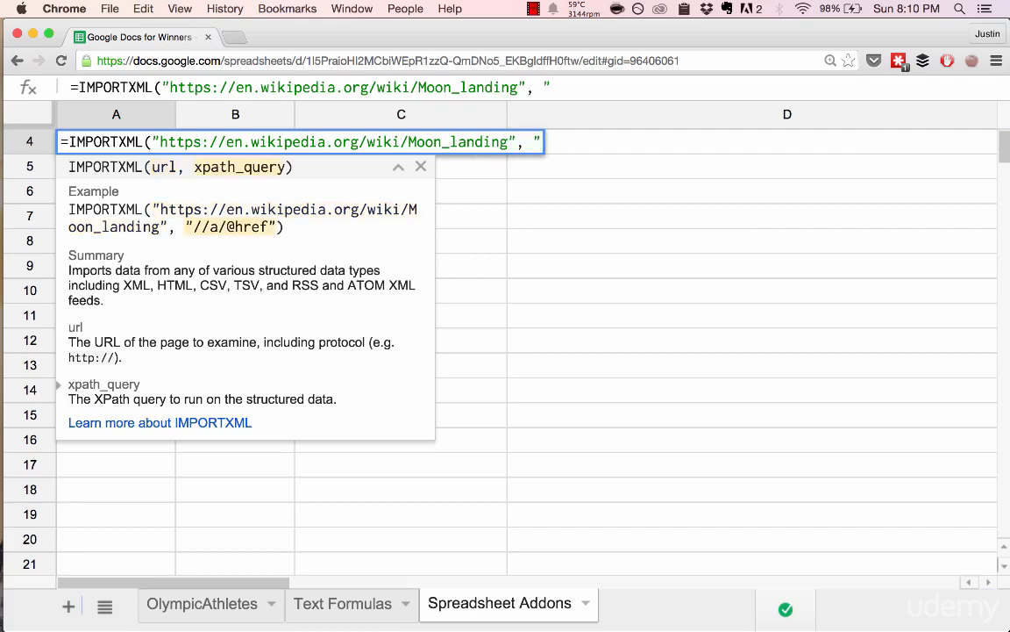
{"action": "type", "text": "//a/@hre"}
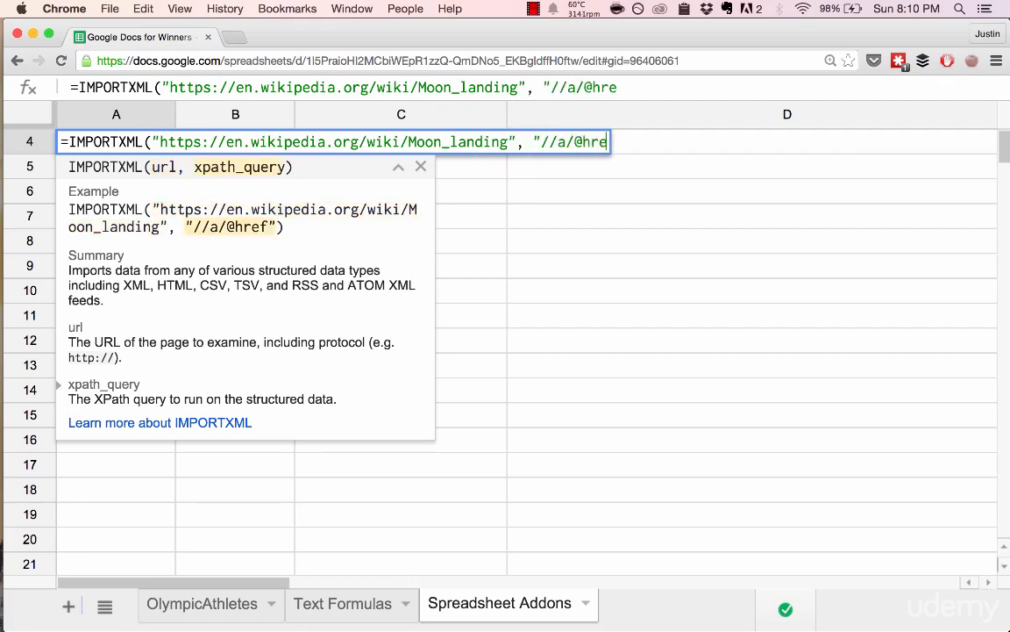
{"action": "type", "text": "f\")"}
{"action": "key", "text": "Return"}
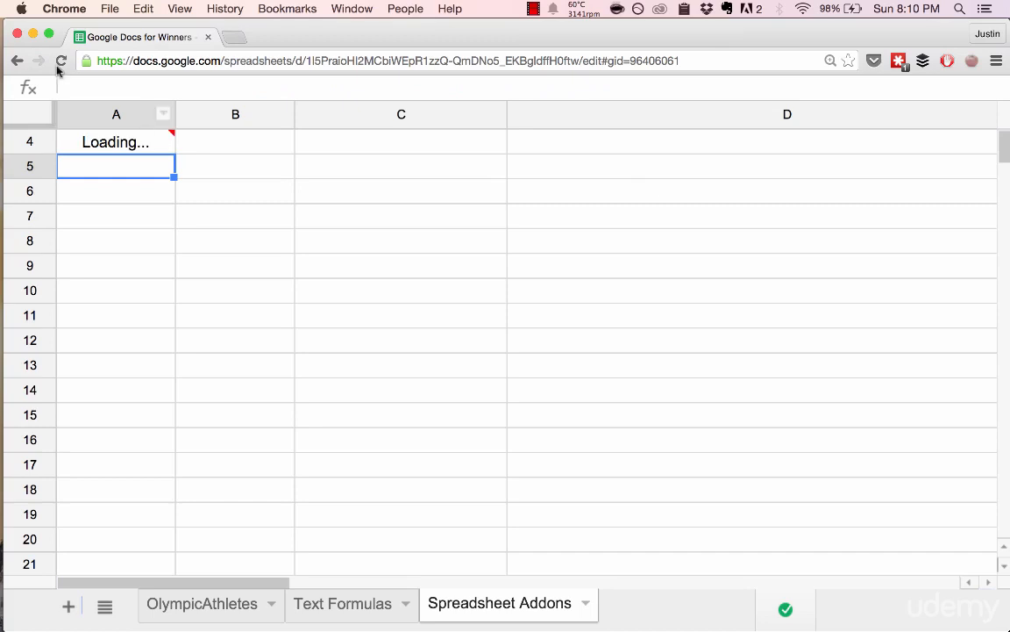
Review the formula in A4 and look through the links imported down column A.
{"action": "left_click", "coordinate": [134, 149]}
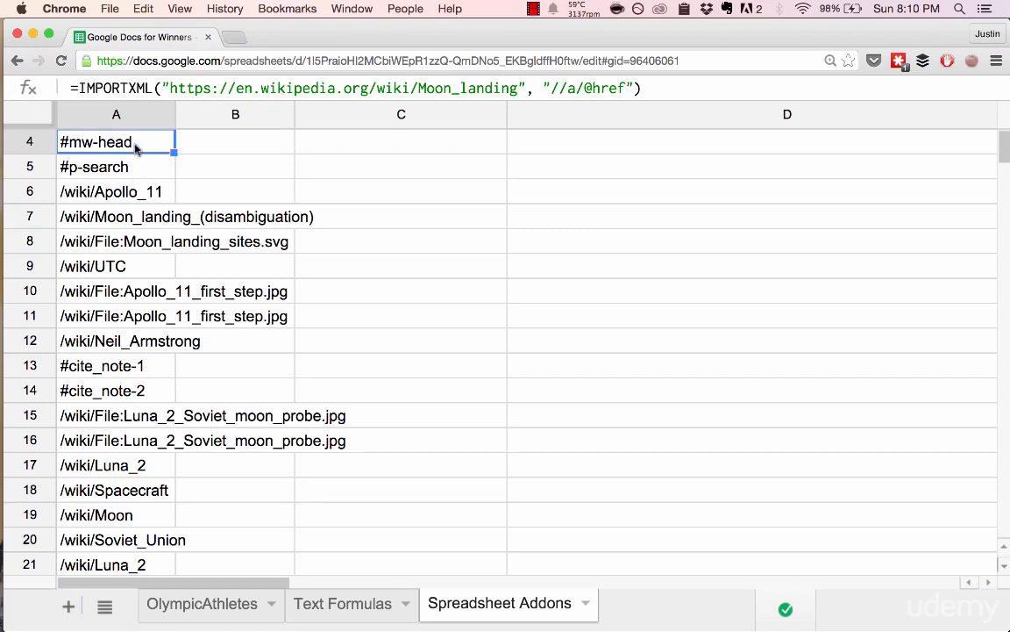
{"action": "scroll", "coordinate": [139, 211], "scroll_direction": "down", "scroll_amount": 20}
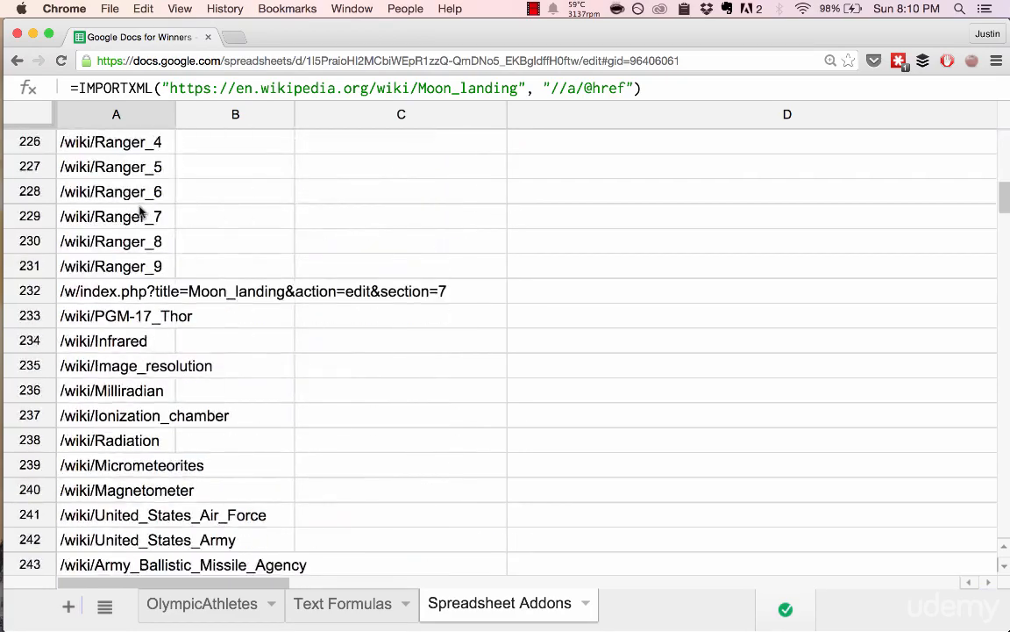
{"action": "scroll", "coordinate": [139, 210], "scroll_direction": "down", "scroll_amount": 20}
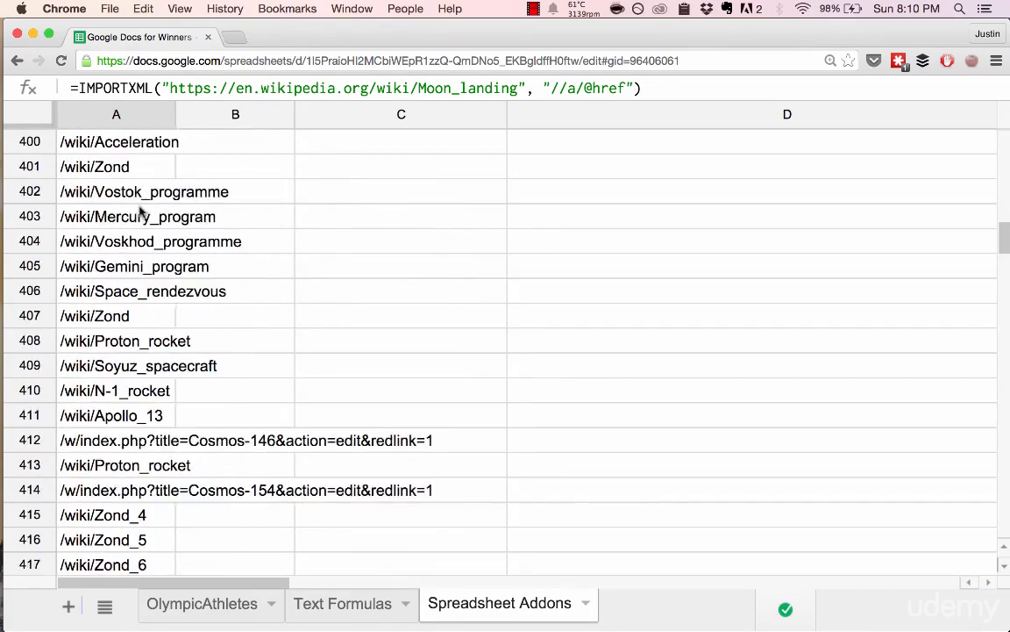
{"action": "scroll", "coordinate": [158, 390], "scroll_direction": "down", "scroll_amount": 10}
{"action": "scroll", "coordinate": [202, 387], "scroll_direction": "up", "scroll_amount": 20}
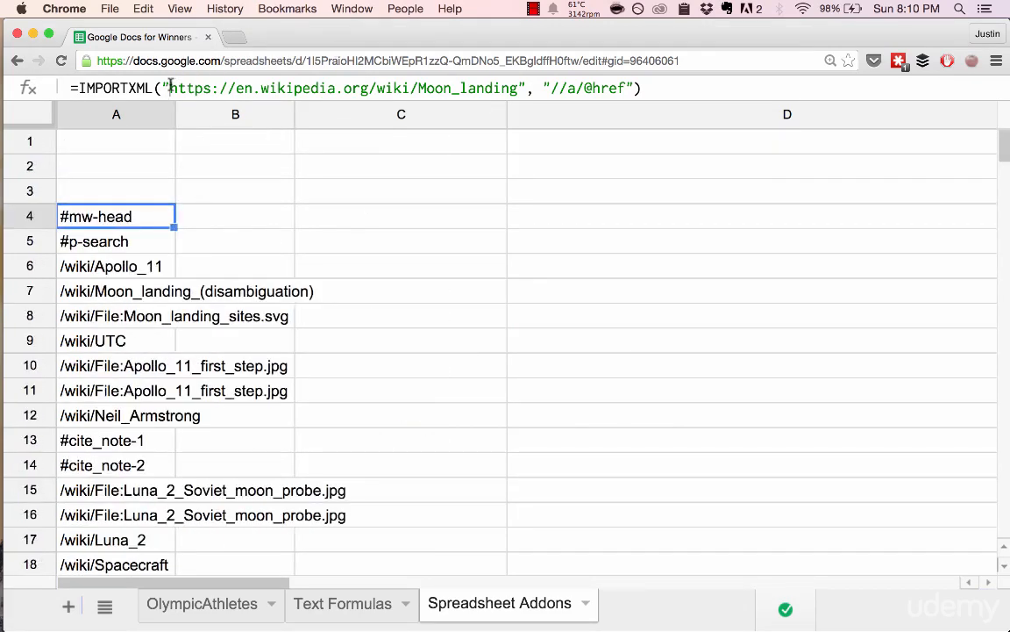
Copy the Moon_landing URL from the A4 formula and open it in a new browser tab.
{"action": "left_click_drag", "start_coordinate": [169, 88], "coordinate": [532, 91]}
{"action": "key", "text": "super+c"}
{"action": "key", "text": "super+t"}
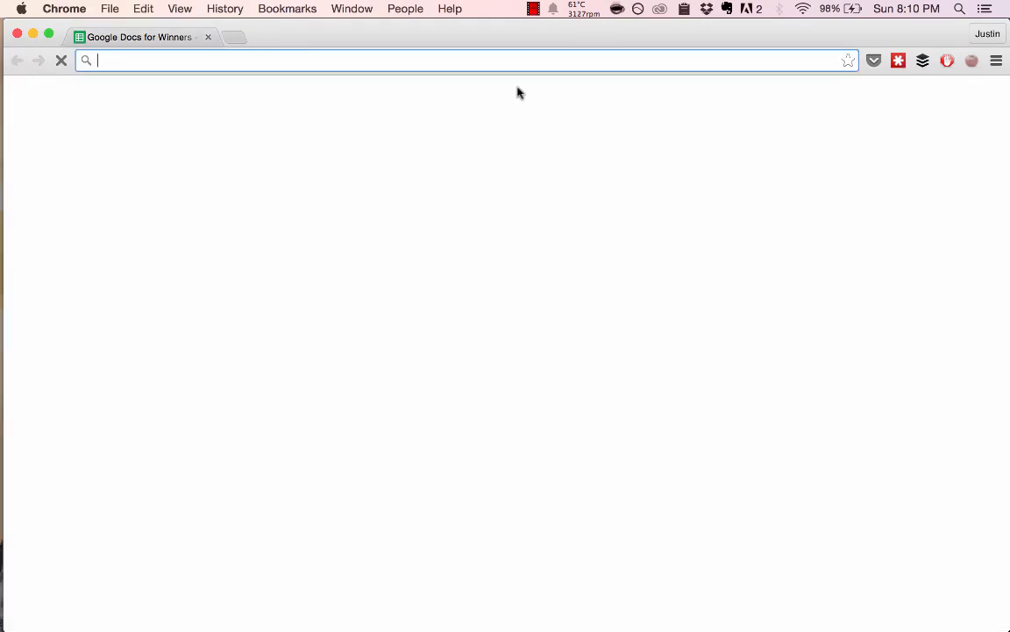
{"action": "key", "text": "super+v"}
{"action": "key", "text": "Return"}
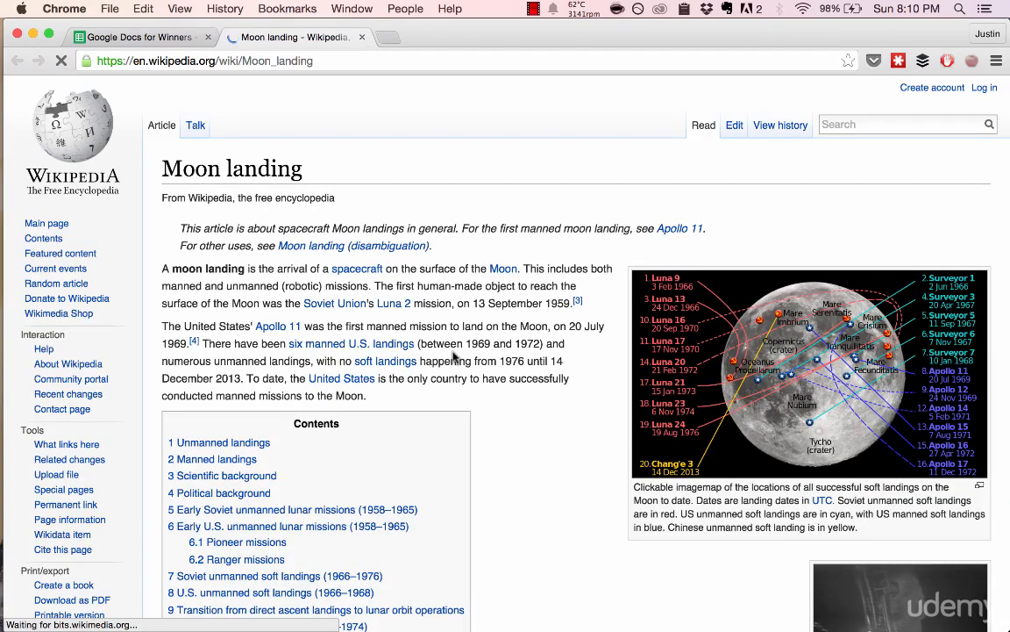
Compare the imported entries in A4 to A7, such as /wiki/Apollo_11, with the links in the Moon landing article.
{"action": "key", "text": "ctrl+shift+Tab"}
{"action": "left_click", "coordinate": [515, 355]}
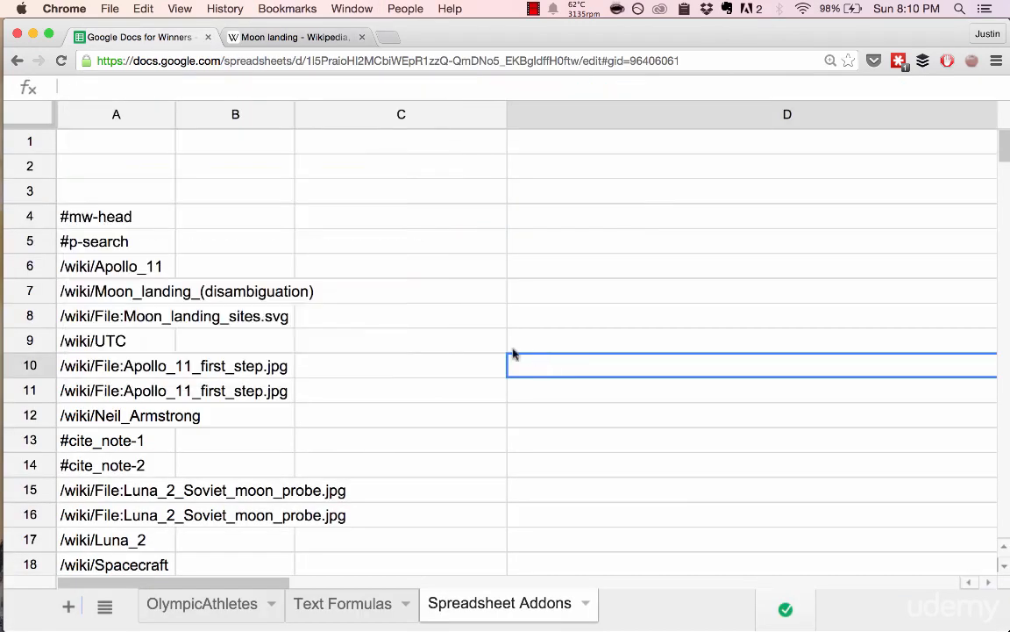
{"action": "left_click", "coordinate": [156, 211]}
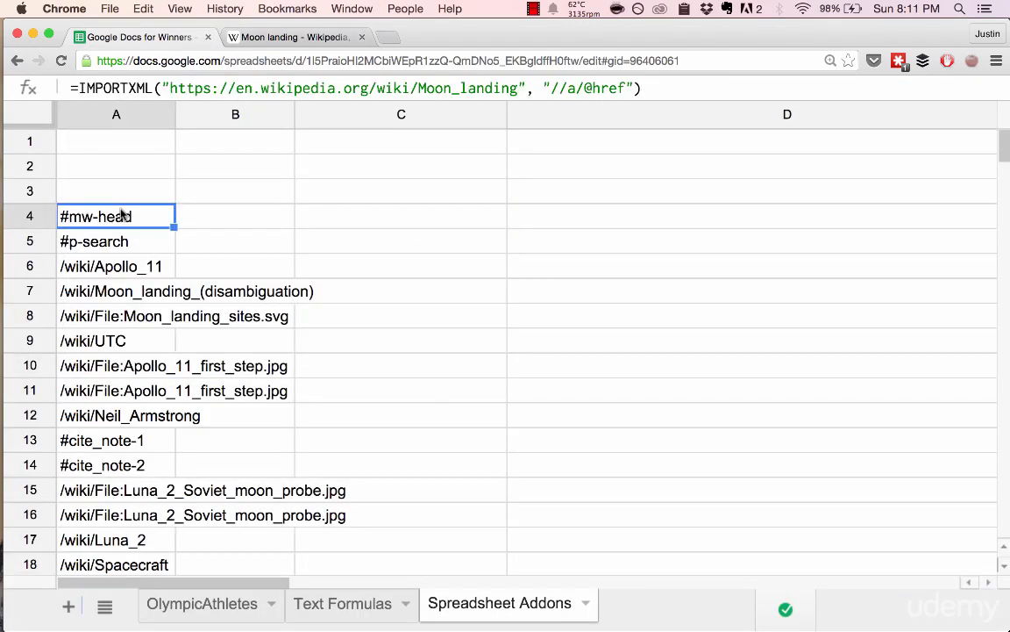
{"action": "left_click", "coordinate": [90, 247]}
{"action": "left_click", "coordinate": [88, 298]}
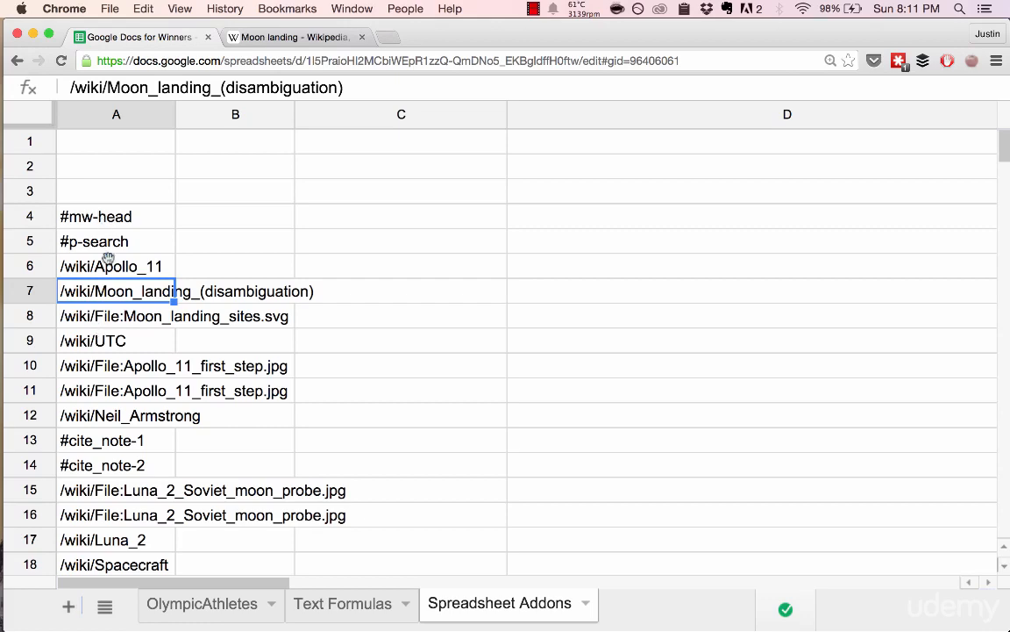
{"action": "left_click", "coordinate": [124, 272]}
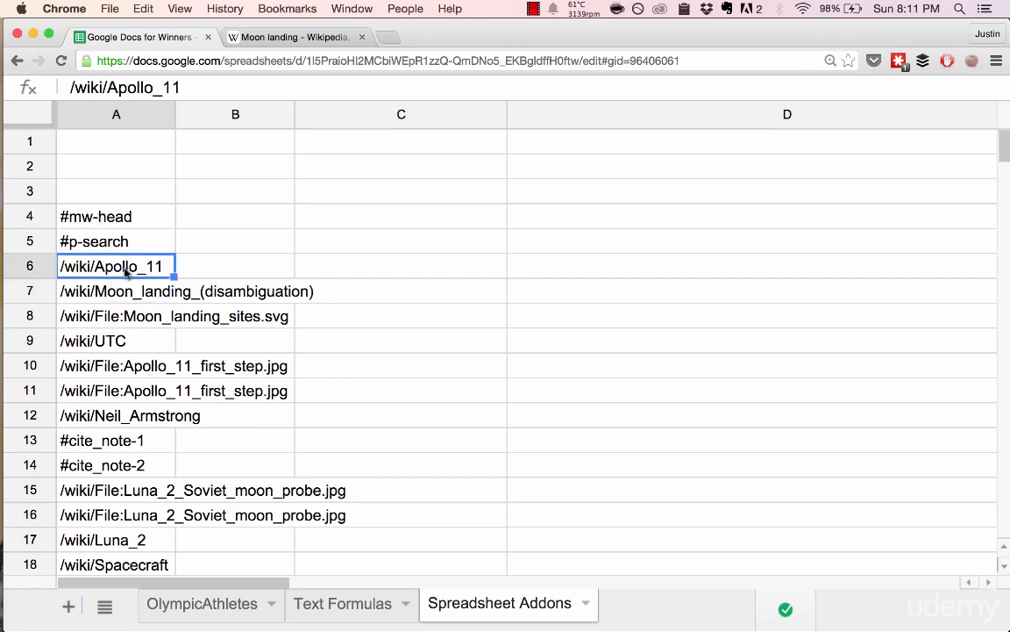
{"action": "key", "text": "ctrl+Tab"}
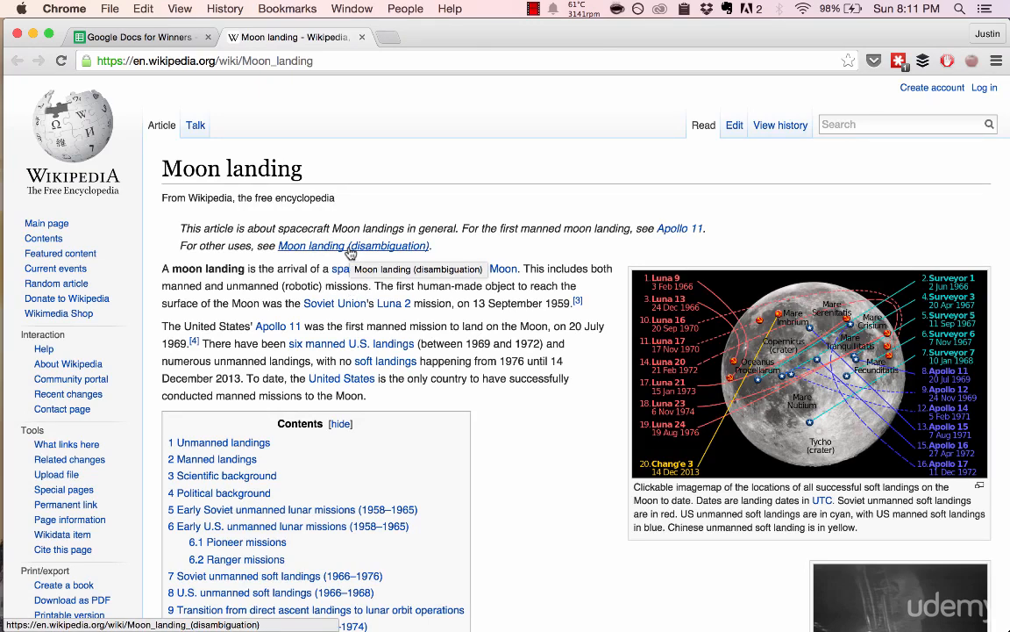
{"action": "key", "text": "ctrl+Tab"}
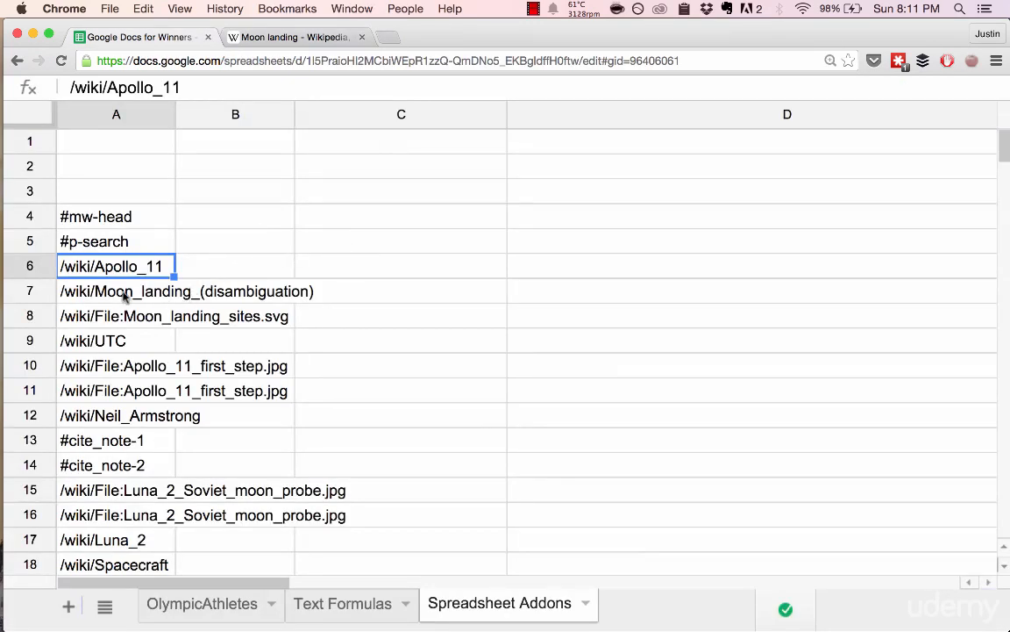
{"action": "left_click", "coordinate": [125, 296]}
{"action": "key", "text": "ctrl+Tab"}
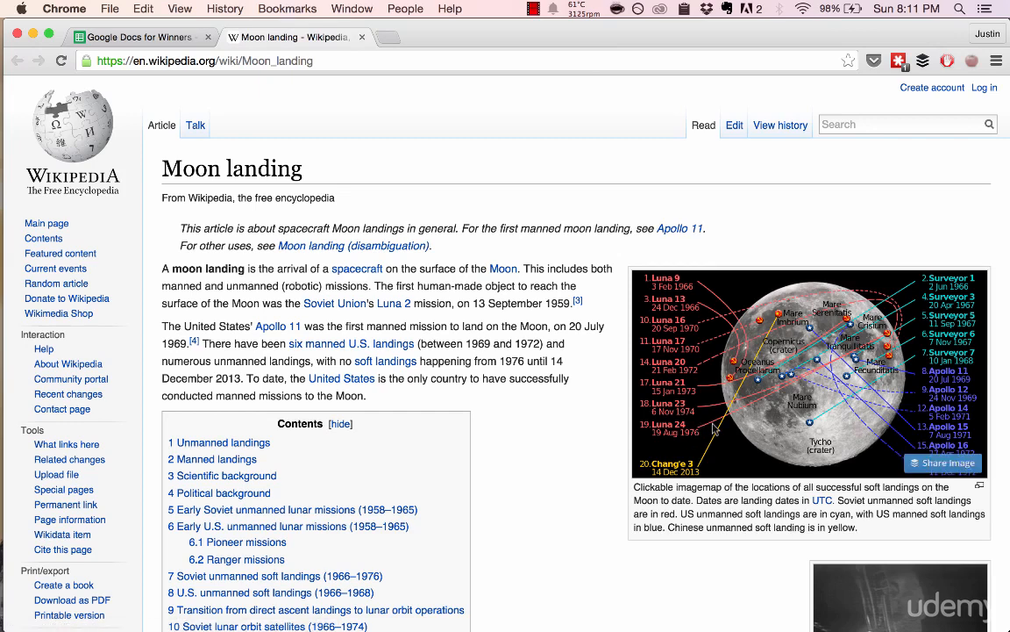
Check where the Chang'e 3 and Luna 13 links in the article's moon image lead, and return to the spreadsheet.
{"action": "left_click", "coordinate": [652, 472]}
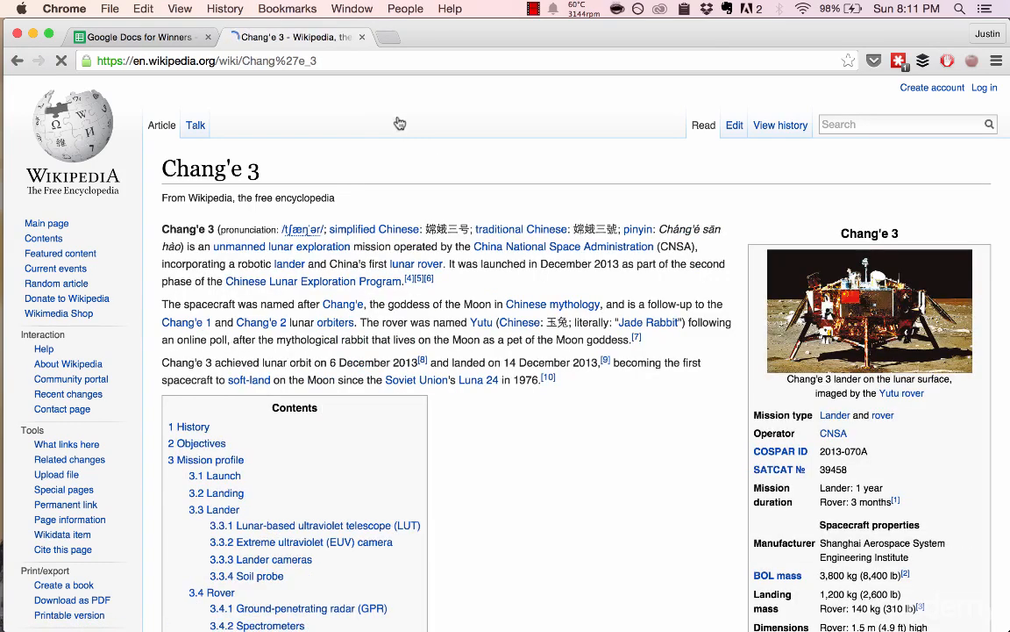
{"action": "key", "text": "super+bracketleft"}
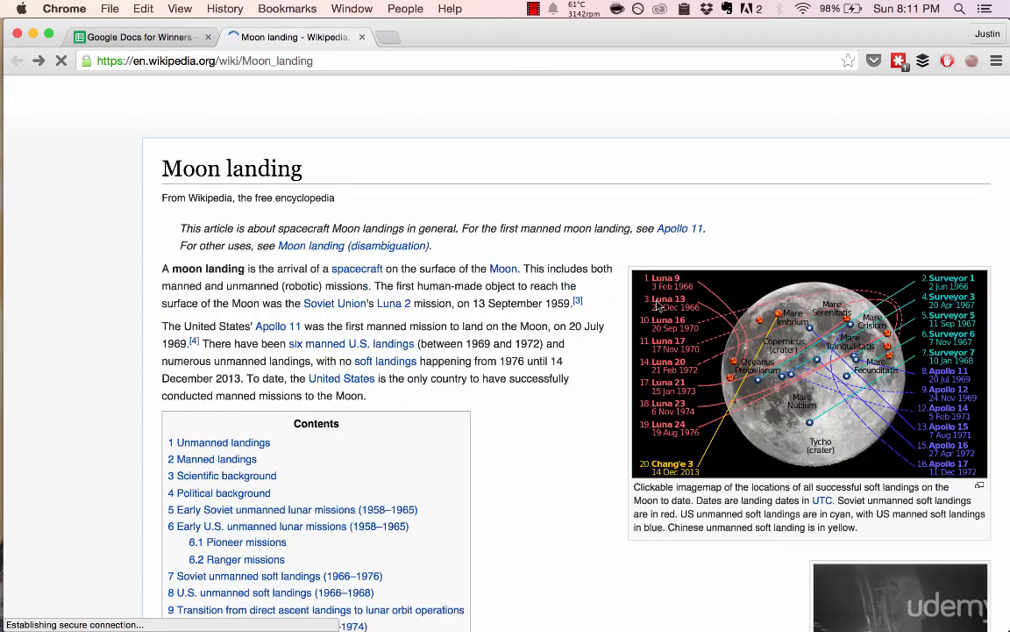
{"action": "left_click", "coordinate": [669, 302]}
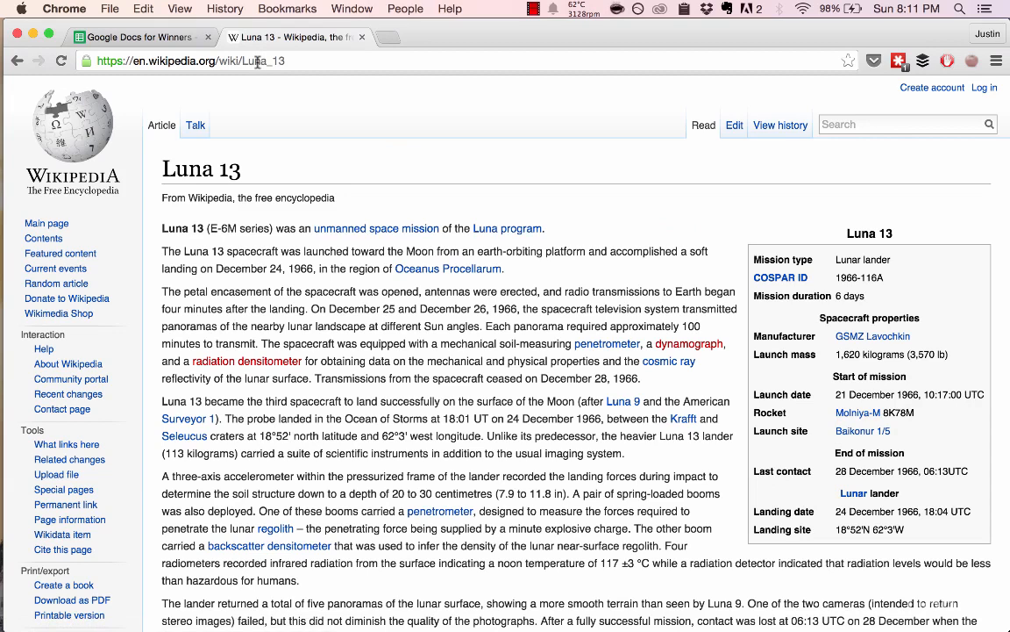
{"action": "key", "text": "super+bracketleft"}
{"action": "key", "text": "super+alt+Left"}
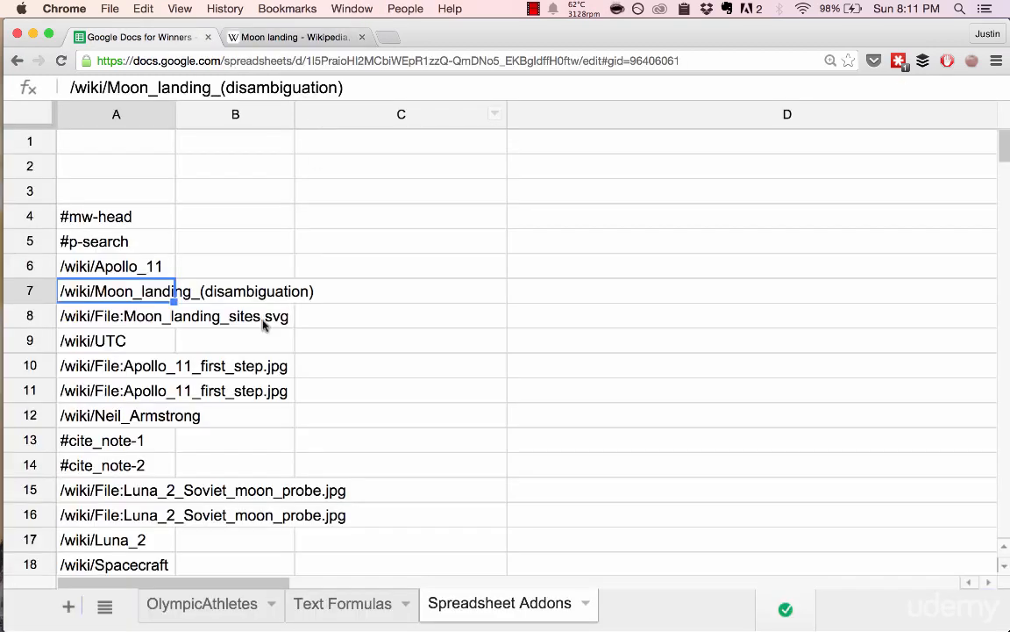
Search the imported links in the sheet for "luna".
{"action": "scroll", "coordinate": [169, 333], "scroll_direction": "down", "scroll_amount": 7}
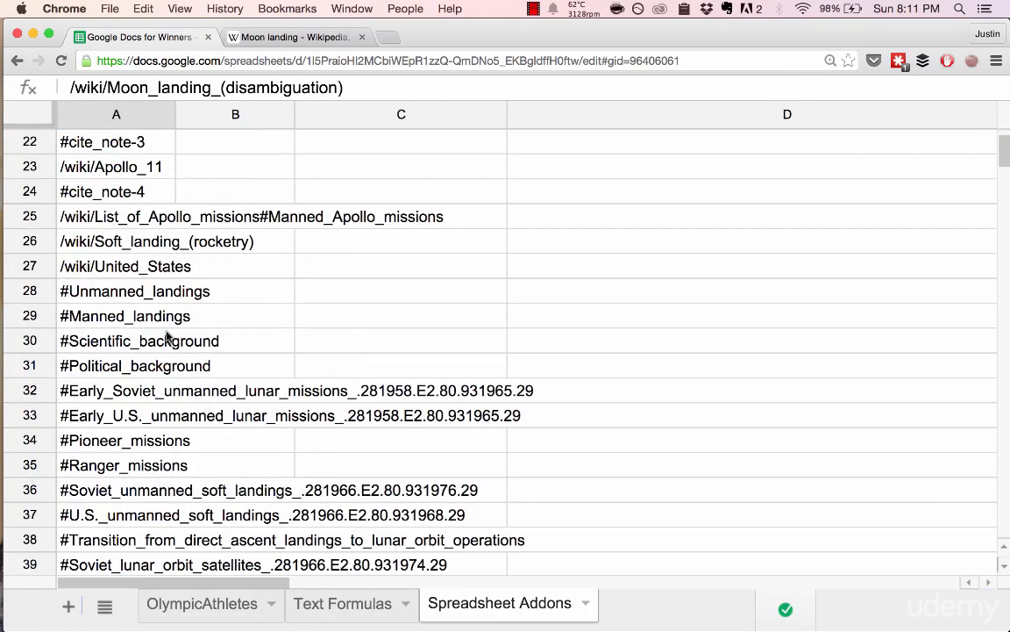
{"action": "scroll", "coordinate": [167, 335], "scroll_direction": "down", "scroll_amount": 20}
{"action": "key", "text": "super+f"}
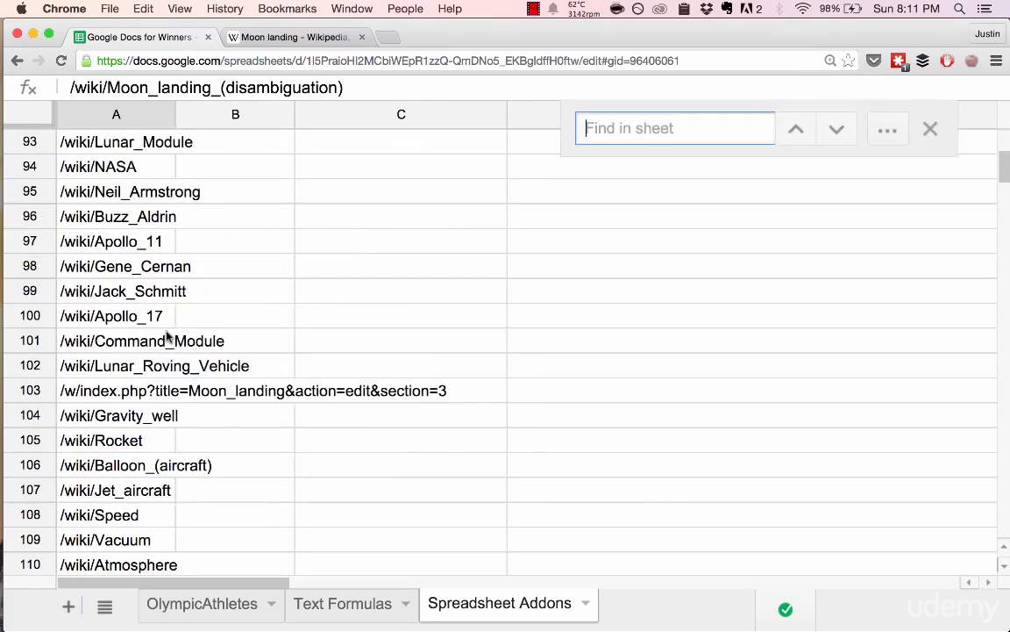
{"action": "type", "text": "luna"}
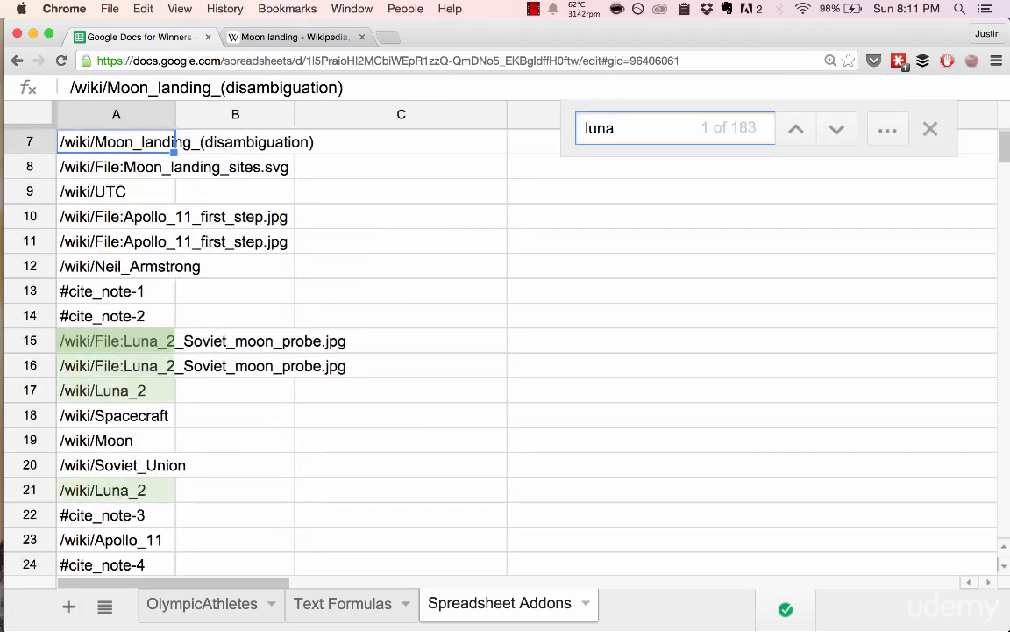
Check the Luna mission names in the Moon landing article and narrow the sheet search to "luna_14".
{"action": "key", "text": "ctrl+Tab"}
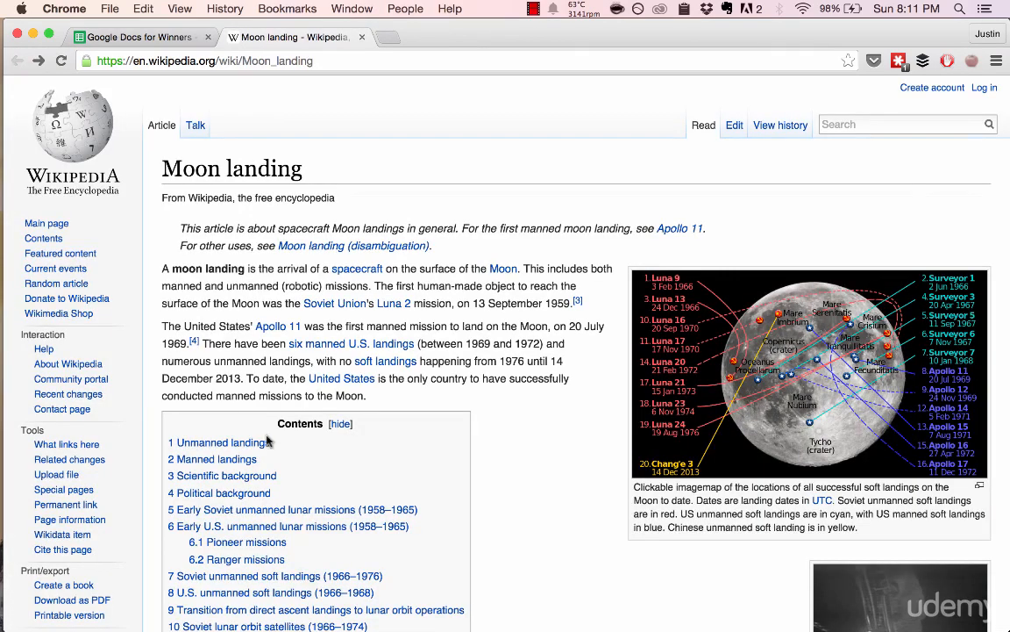
{"action": "key", "text": "ctrl+Tab"}
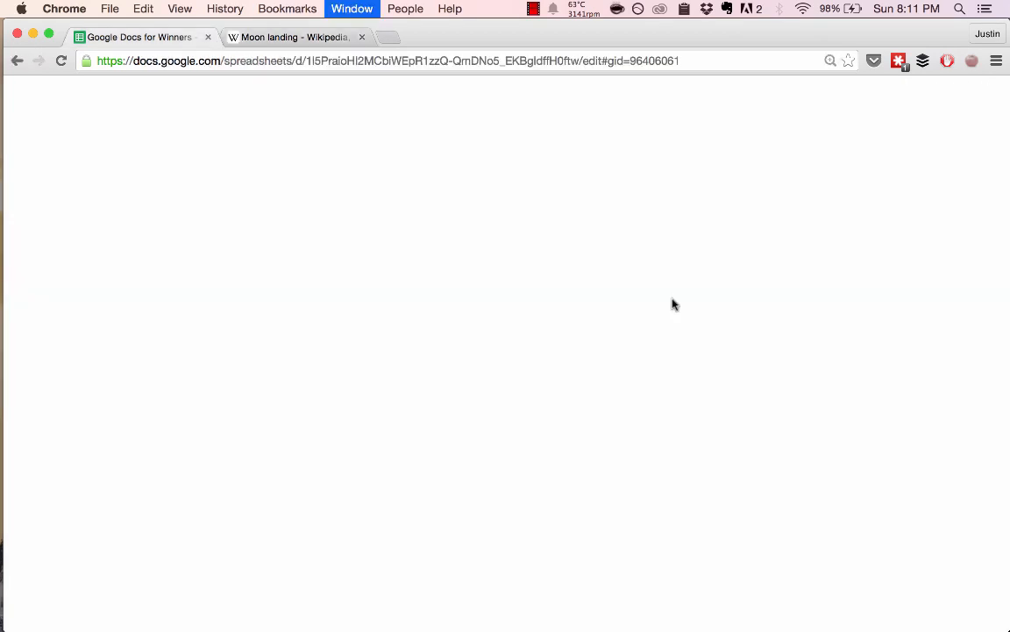
{"action": "type", "text": "_14"}
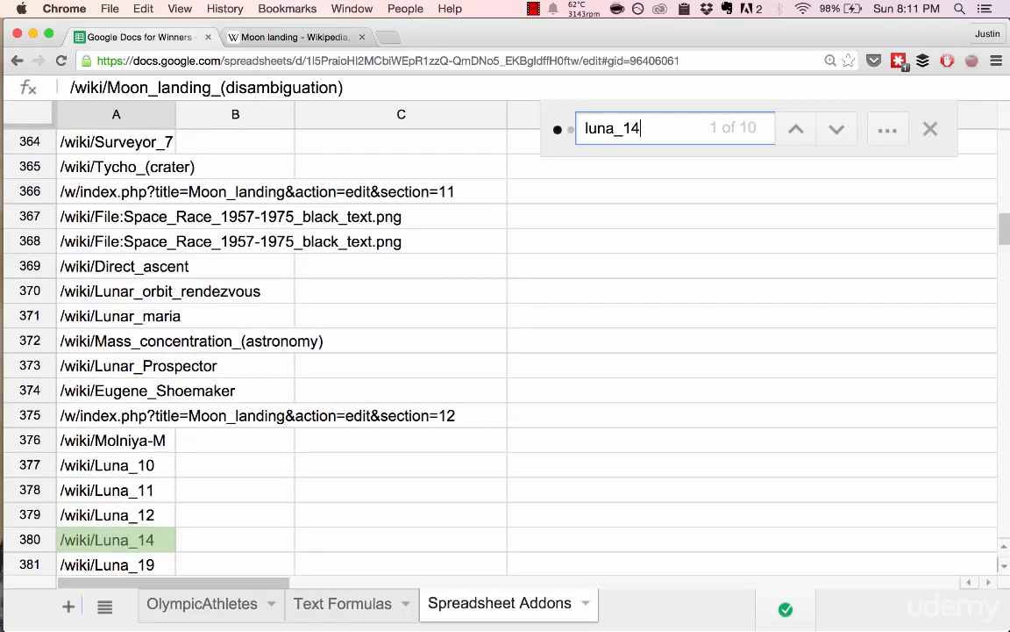
Change the sheet search to "luna_13", check the matching imported link, and close the search.
{"action": "key", "text": "BackSpace"}
{"action": "type", "text": "3"}
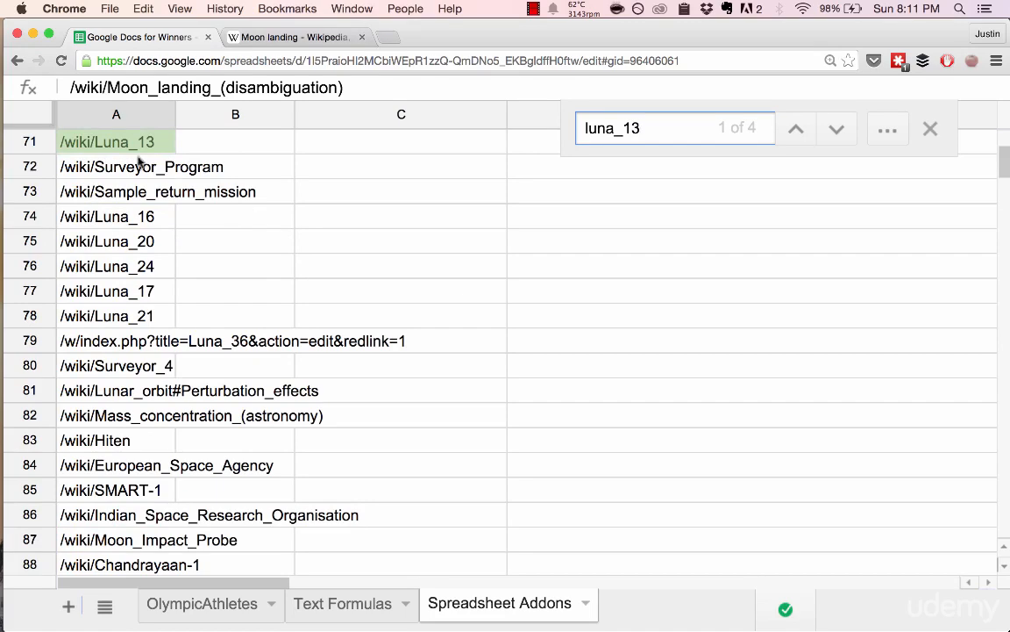
{"action": "left_click", "coordinate": [138, 207]}
{"action": "left_click", "coordinate": [127, 209]}
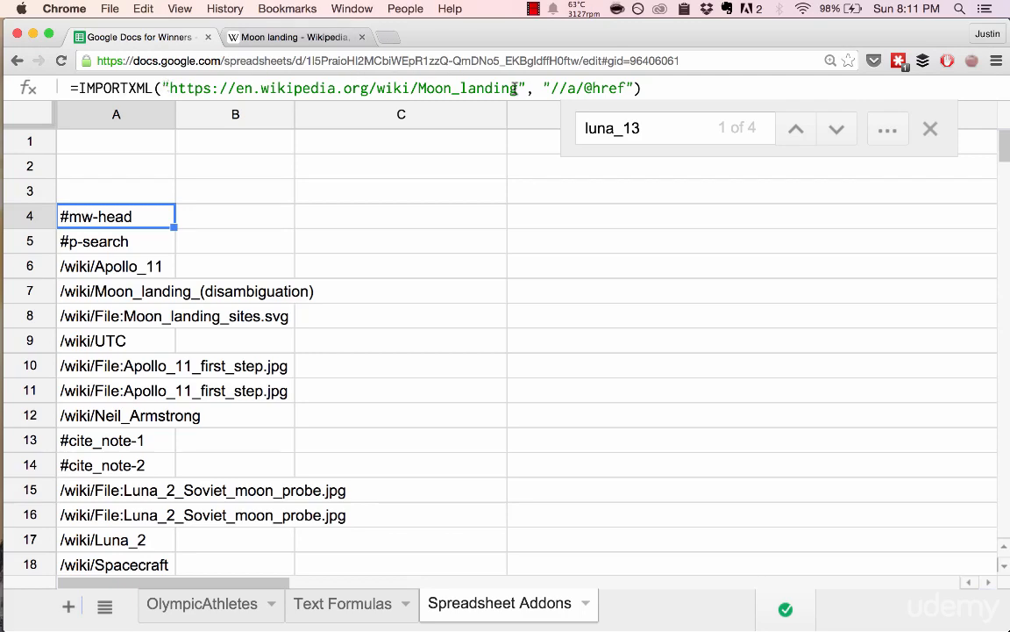
{"action": "left_click", "coordinate": [931, 129]}
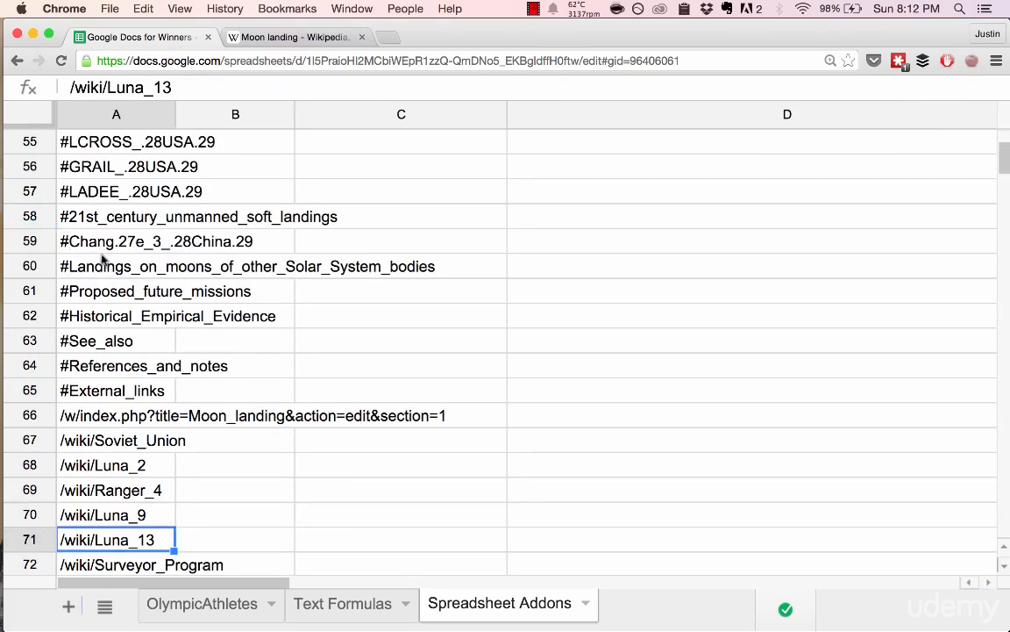
{"action": "scroll", "coordinate": [102, 259], "scroll_direction": "up", "scroll_amount": 20}
{"action": "left_click", "coordinate": [93, 211]}
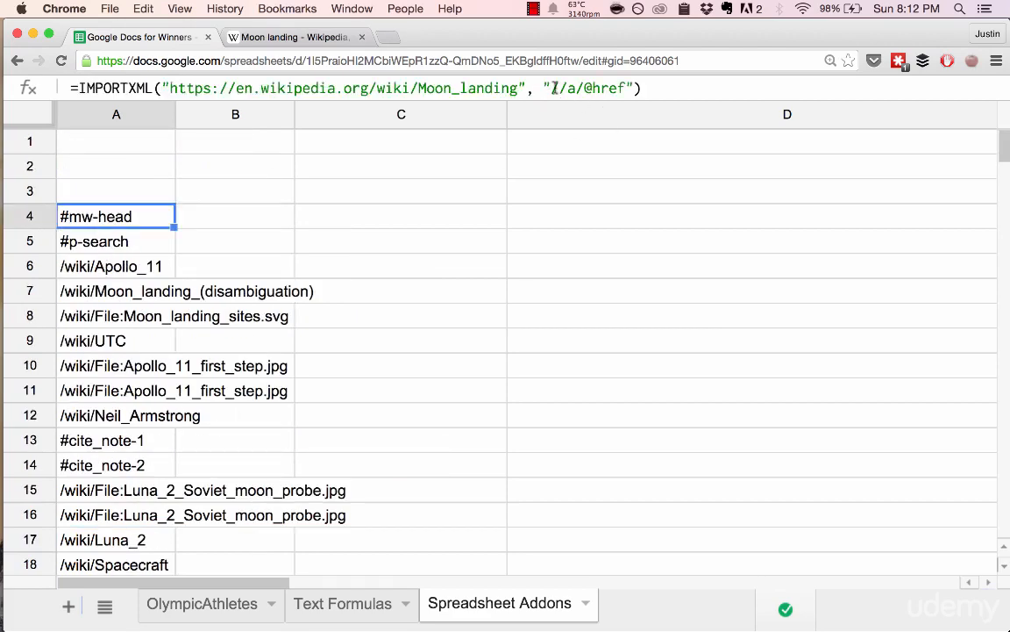
{"action": "left_click_drag", "start_coordinate": [553, 88], "coordinate": [626, 88]}
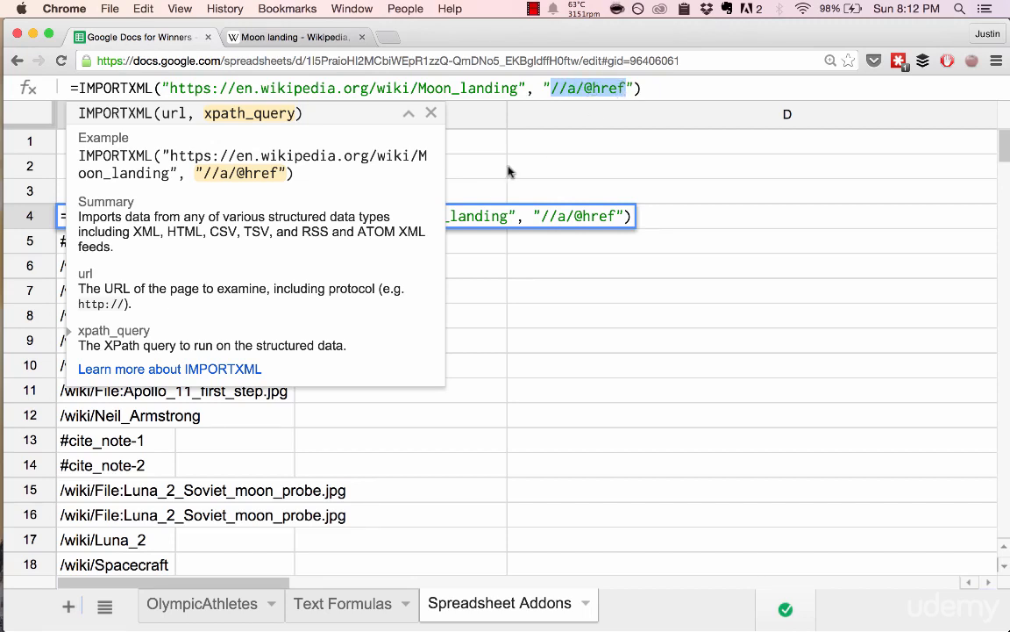
{"action": "key", "text": "Escape"}
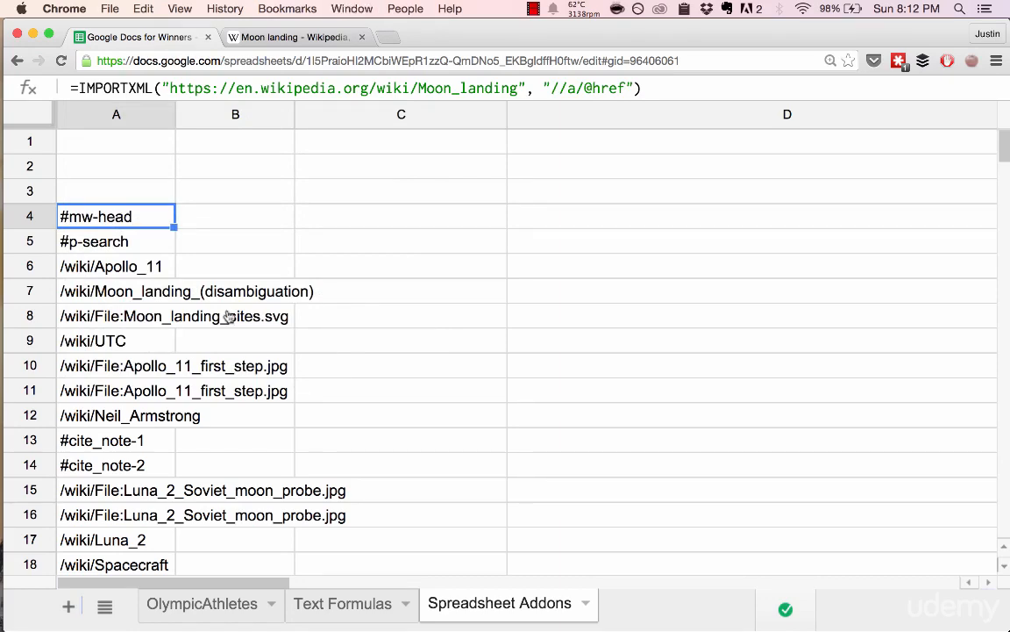
Open the page source of the Wikipedia Moon landing article and search it for "moon".
{"action": "key", "text": "ctrl+Tab"}
{"action": "right_click", "coordinate": [426, 339]}
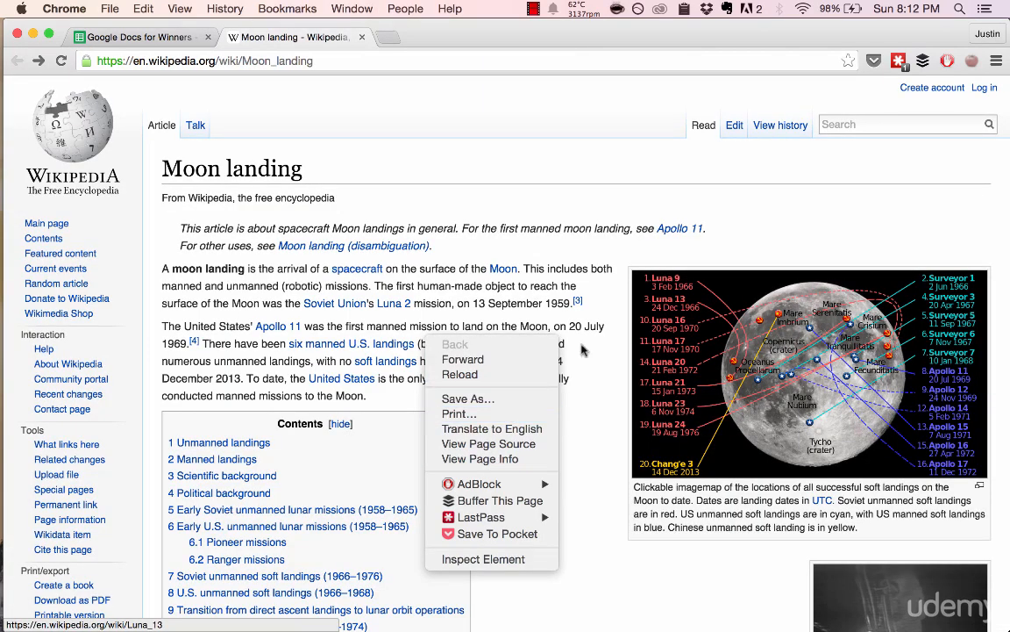
{"action": "left_click", "coordinate": [512, 446]}
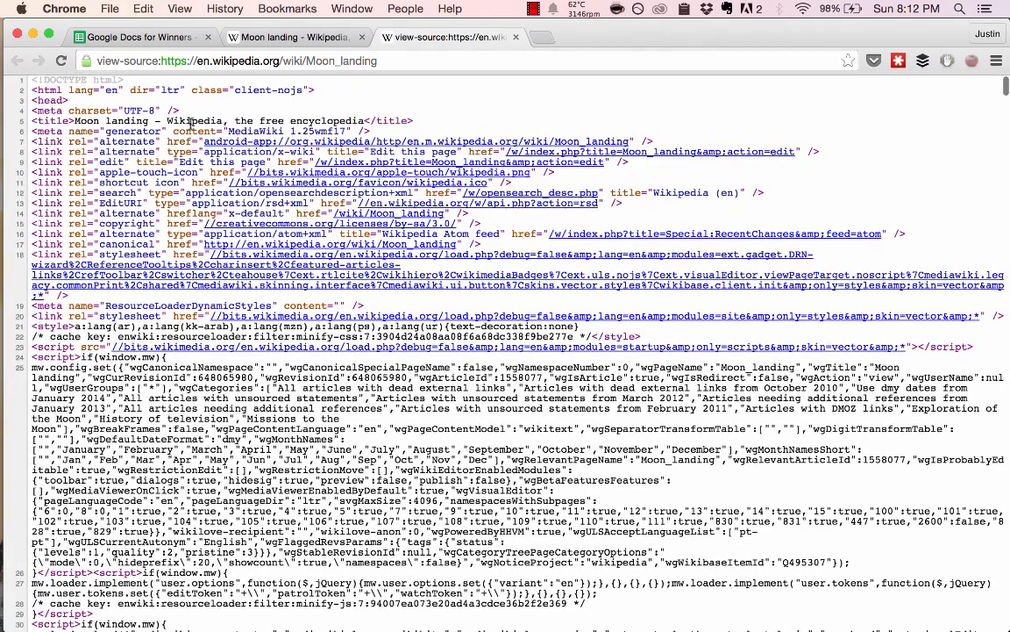
{"action": "key", "text": "super+f"}
{"action": "type", "text": "moon"}
{"action": "key", "text": "Return"}
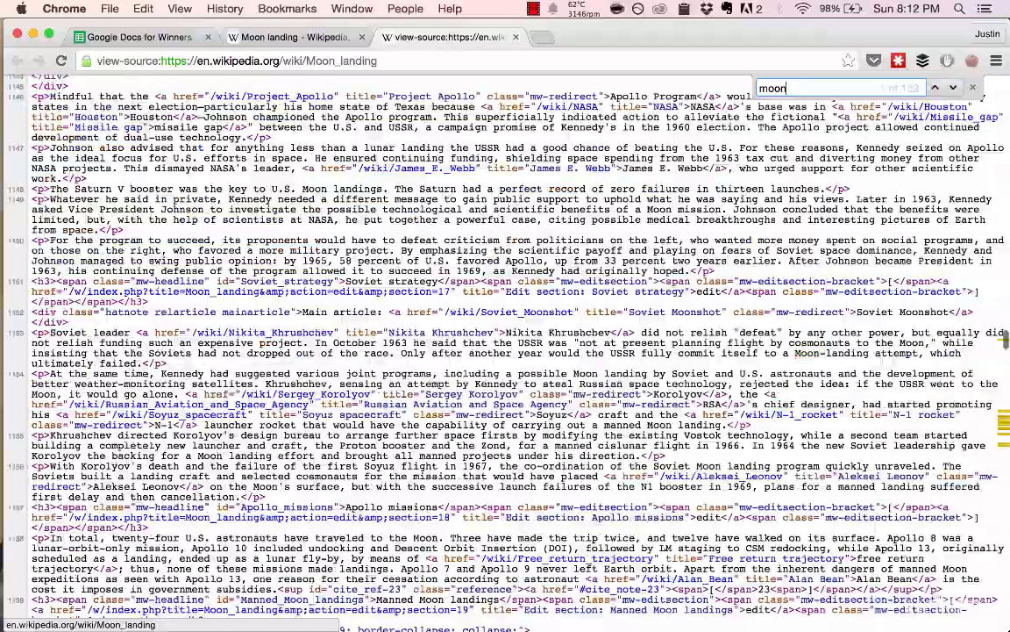
Examine the href attribute of the canonical link in the page source, close the source, and return to the spreadsheet.
{"action": "scroll", "coordinate": [371, 265], "scroll_direction": "up", "scroll_amount": 20}
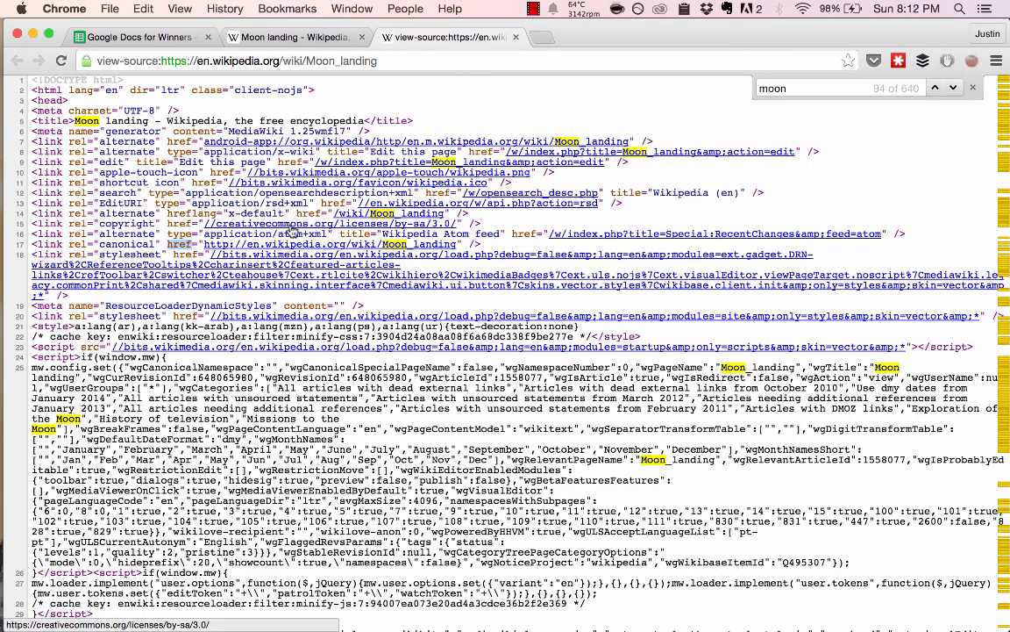
{"action": "left_click", "coordinate": [167, 242]}
{"action": "left_click_drag", "start_coordinate": [167, 242], "coordinate": [194, 243]}
{"action": "key", "text": "super+w"}
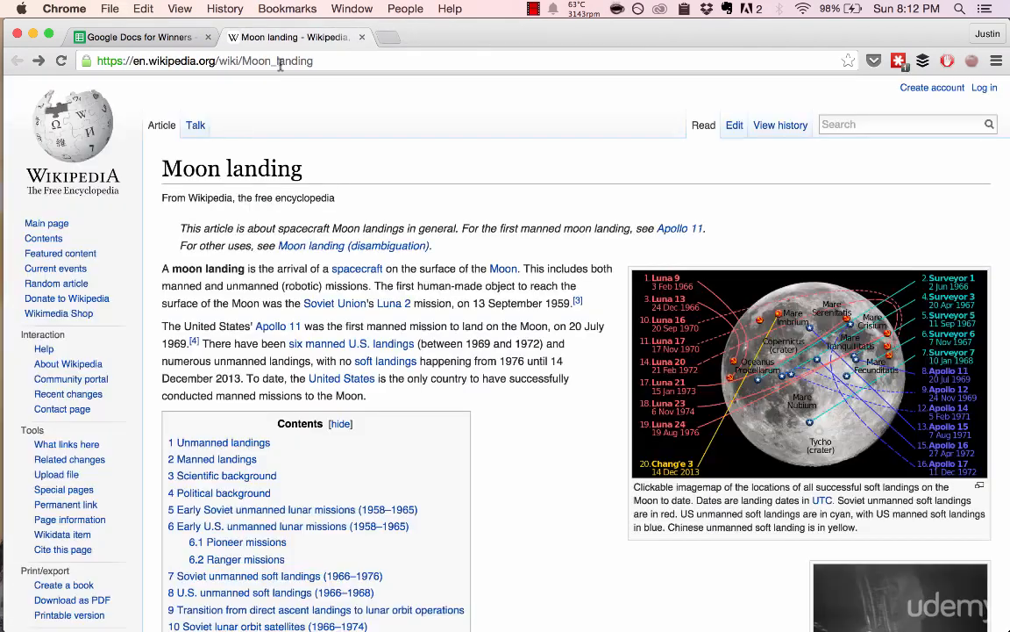
{"action": "left_click", "coordinate": [132, 38]}
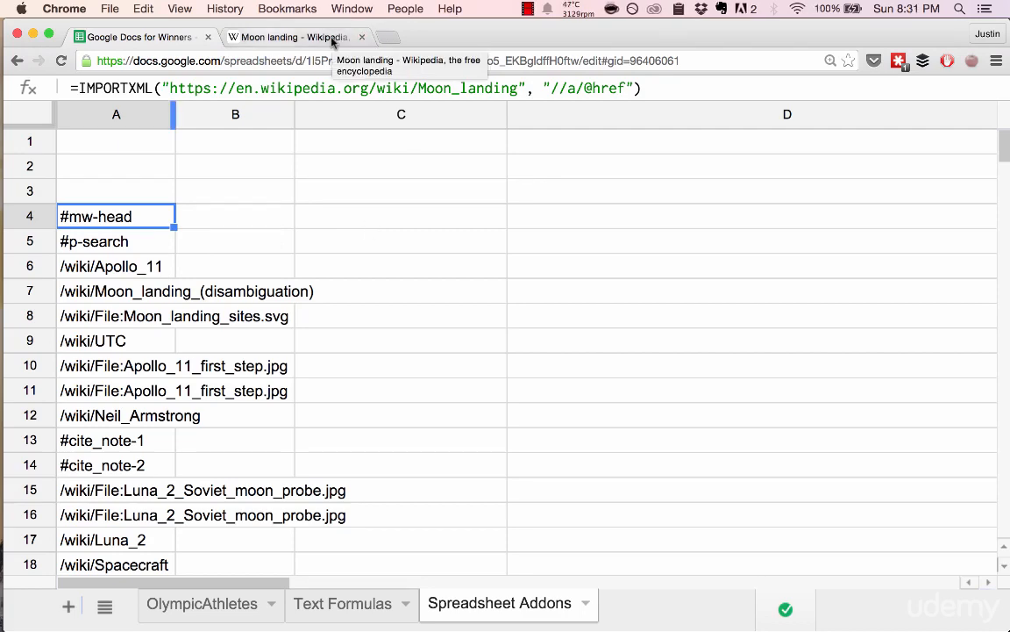
Reopen the Moon landing article's page source and examine its title tag alongside the article page.
{"action": "left_click", "coordinate": [332, 39]}
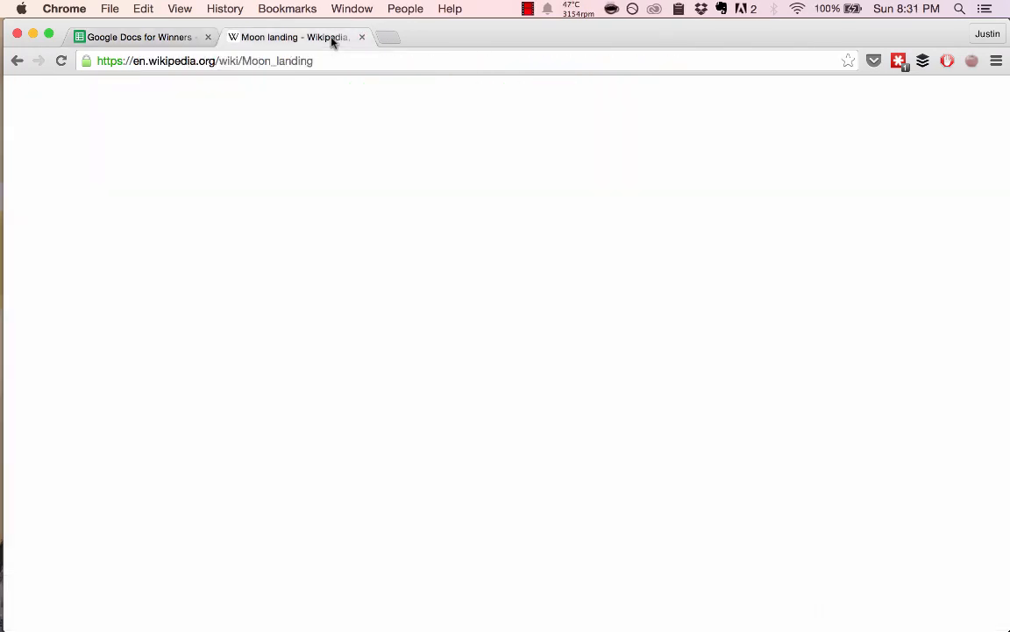
{"action": "right_click", "coordinate": [394, 148]}
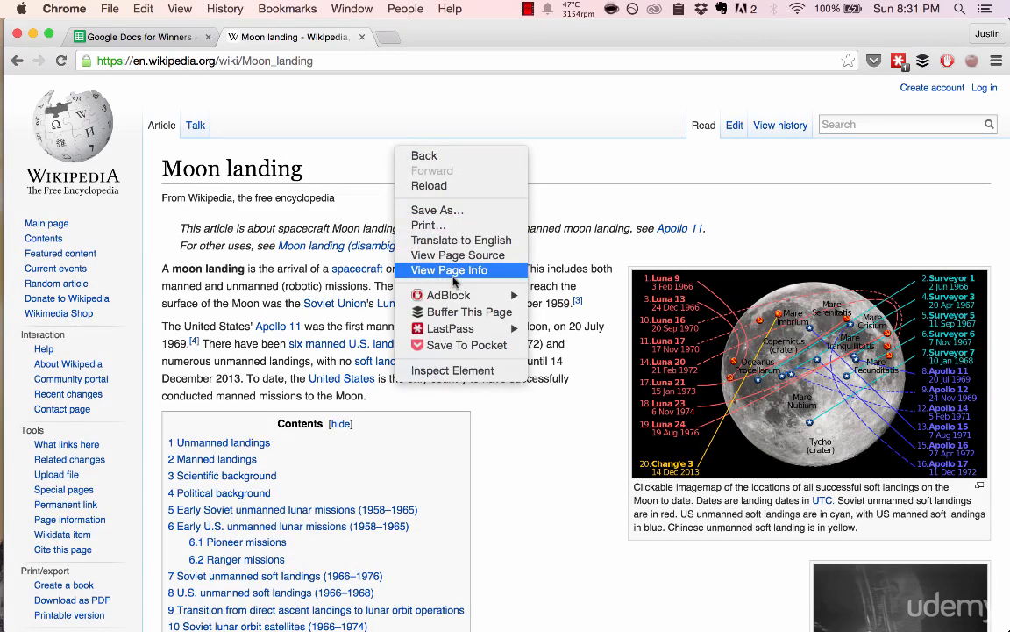
{"action": "left_click", "coordinate": [469, 256]}
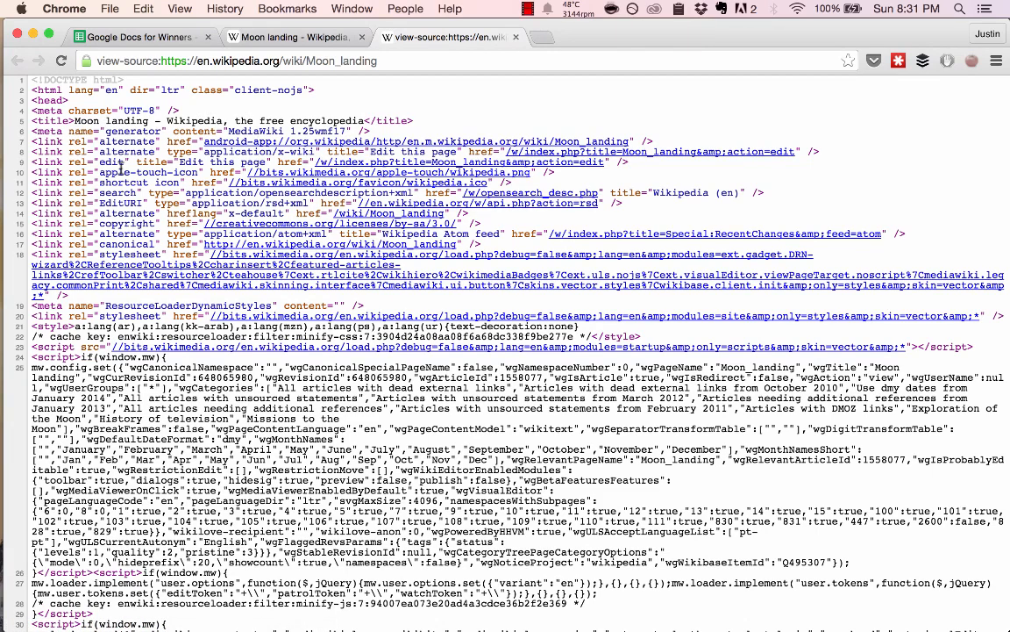
{"action": "left_click_drag", "start_coordinate": [33, 120], "coordinate": [69, 114]}
{"action": "key", "text": "super+alt+Left"}
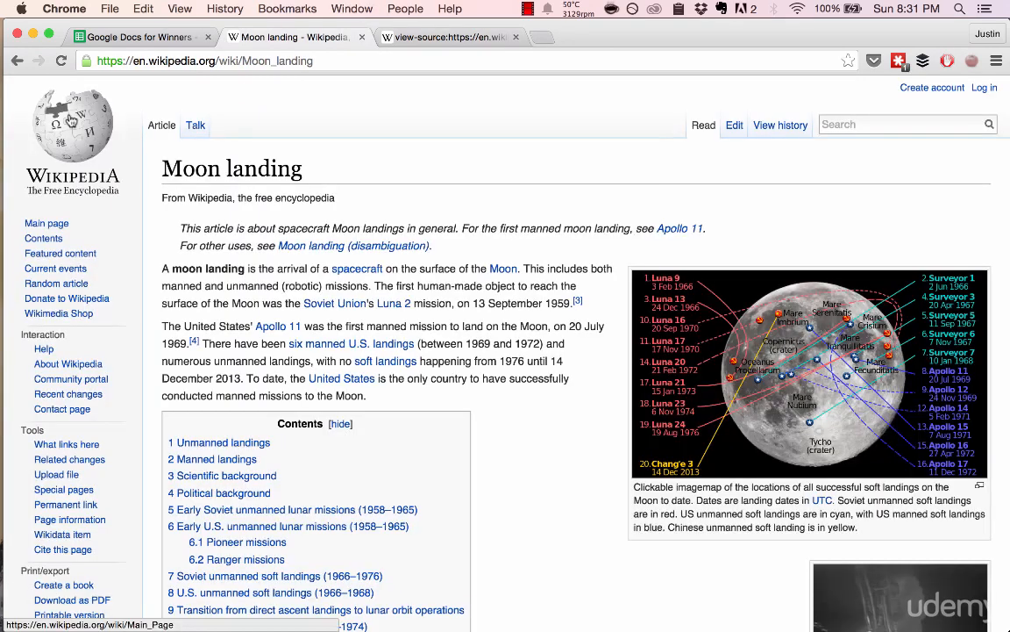
{"action": "key", "text": "super+alt+Right"}
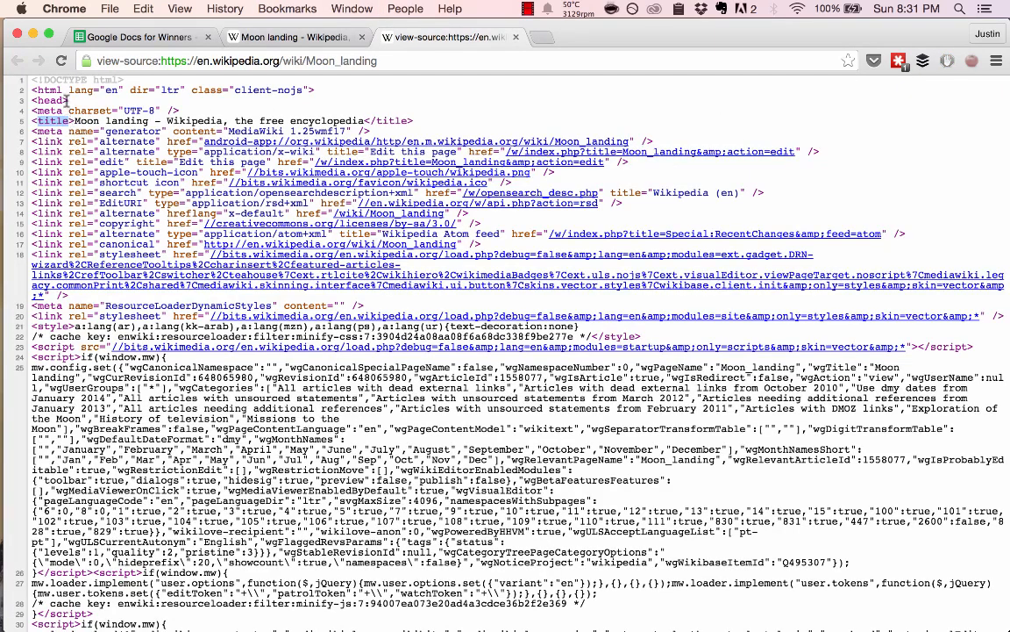
Change the XPath query of the IMPORTXML formula in A4 to "//title".
{"action": "key", "text": "super+1"}
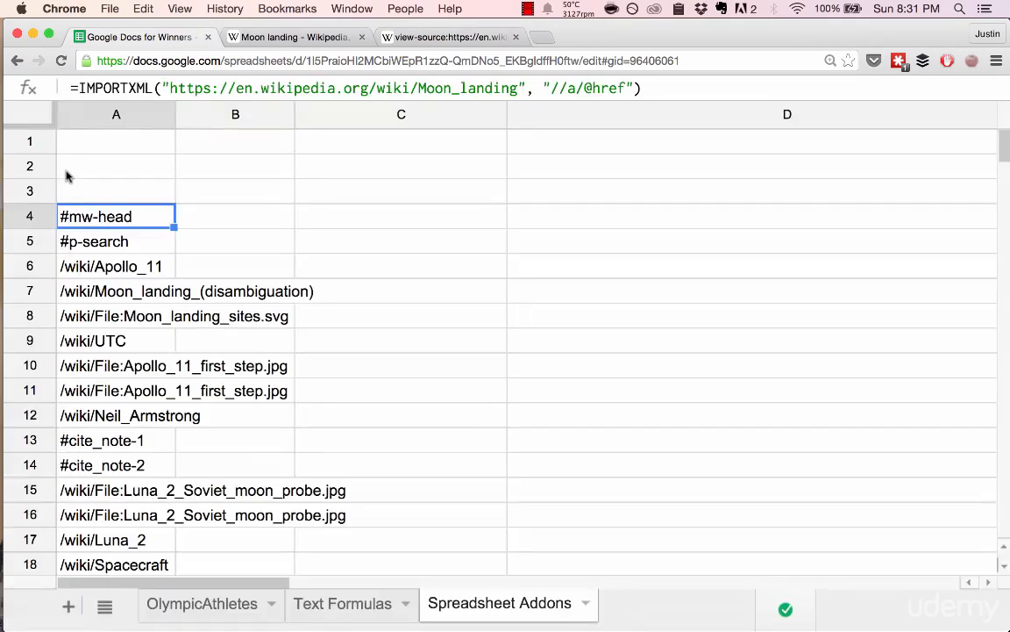
{"action": "left_click", "coordinate": [570, 88]}
{"action": "left_click_drag", "start_coordinate": [568, 88], "coordinate": [628, 87]}
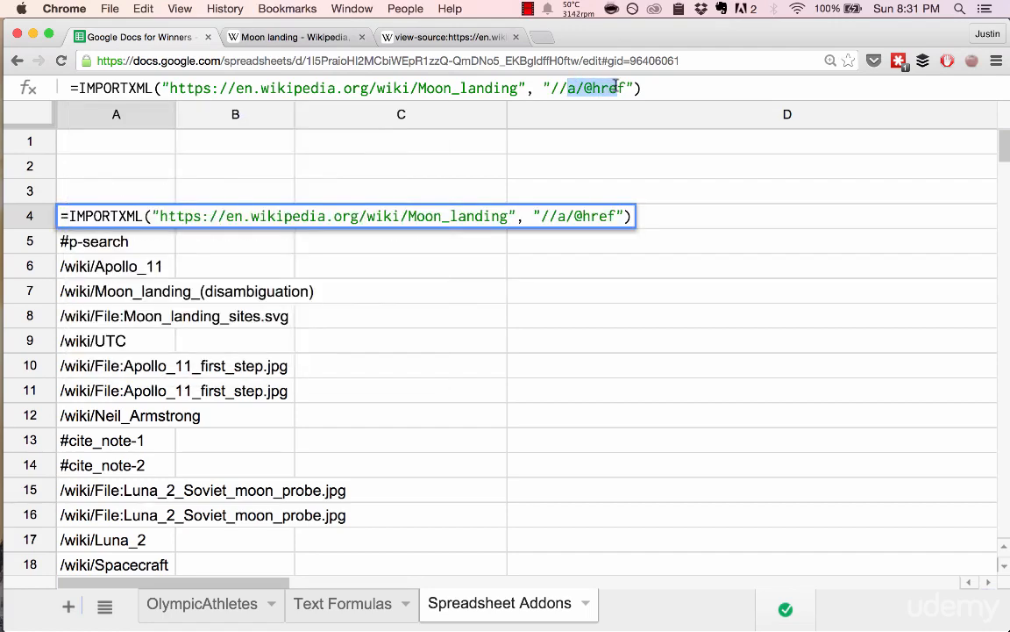
{"action": "type", "text": "title"}
{"action": "key", "text": "Return"}
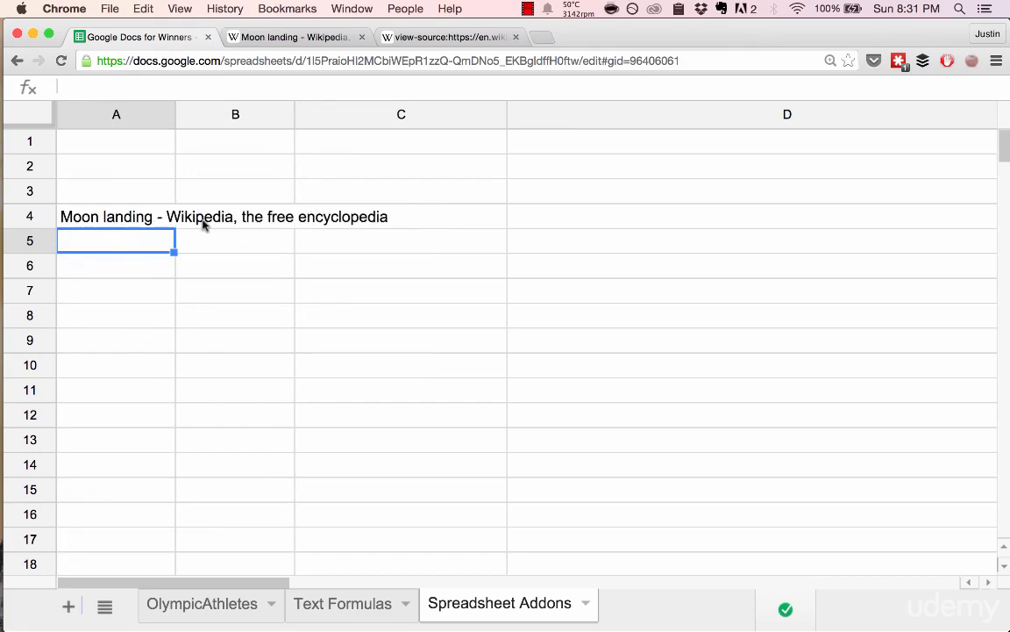
Compare the imported result in A4 with the title text in the page source, close the source, and return to the spreadsheet.
{"action": "left_click", "coordinate": [125, 219]}
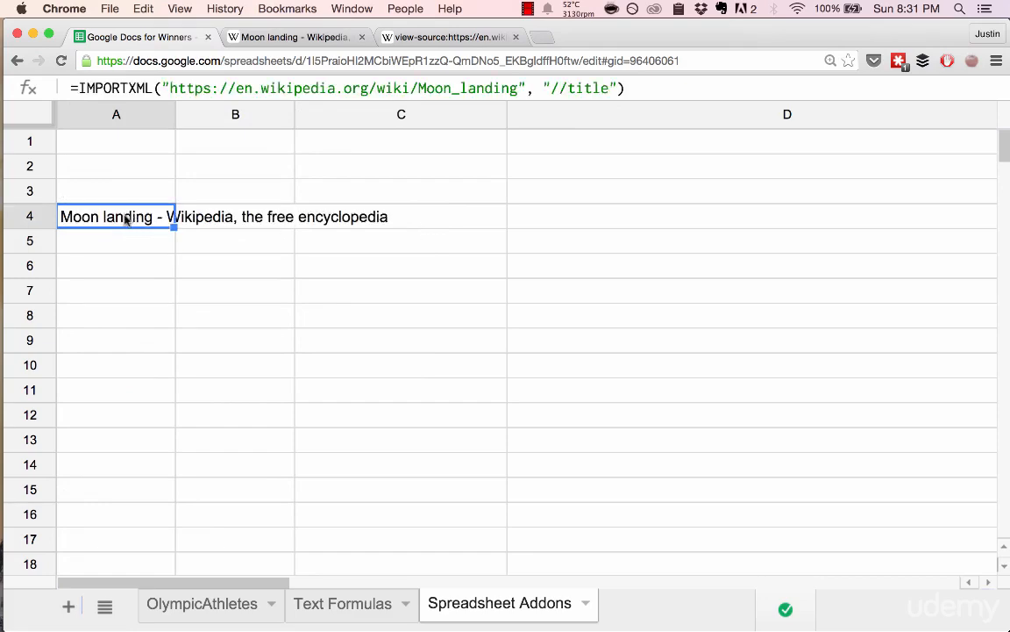
{"action": "left_click", "coordinate": [449, 37]}
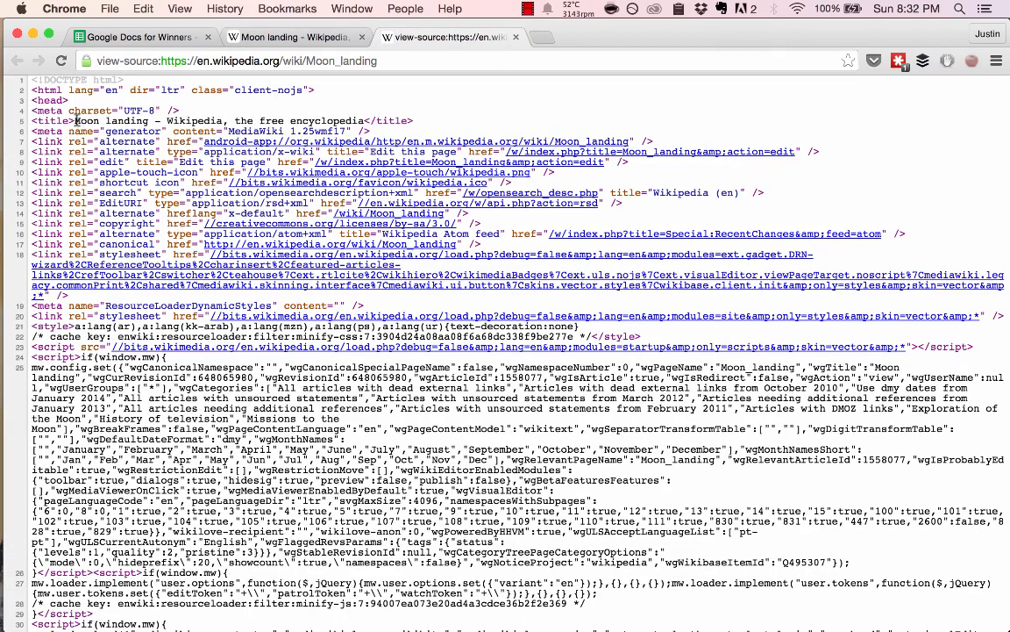
{"action": "left_click_drag", "start_coordinate": [74, 120], "coordinate": [365, 122]}
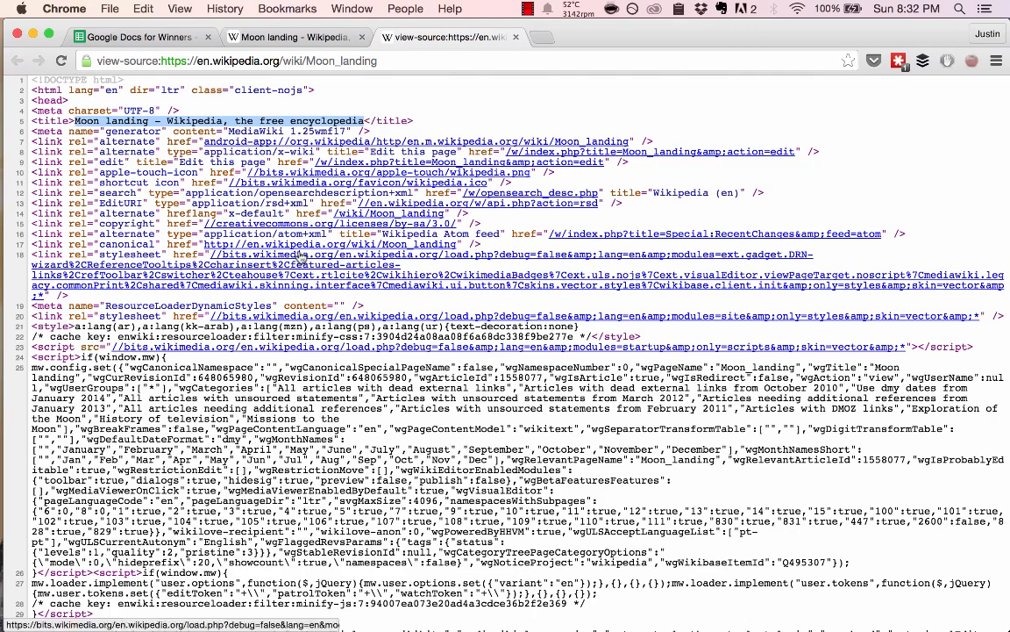
{"action": "key", "text": "super+w"}
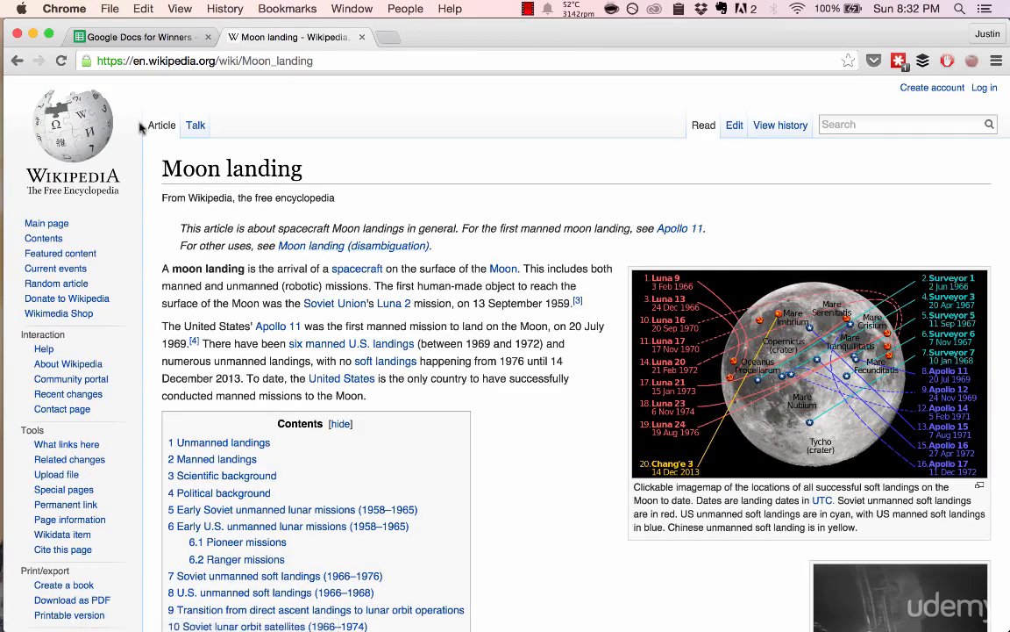
{"action": "key", "text": "super+alt+Left"}
{"action": "mouse_move", "coordinate": [3, 268]}
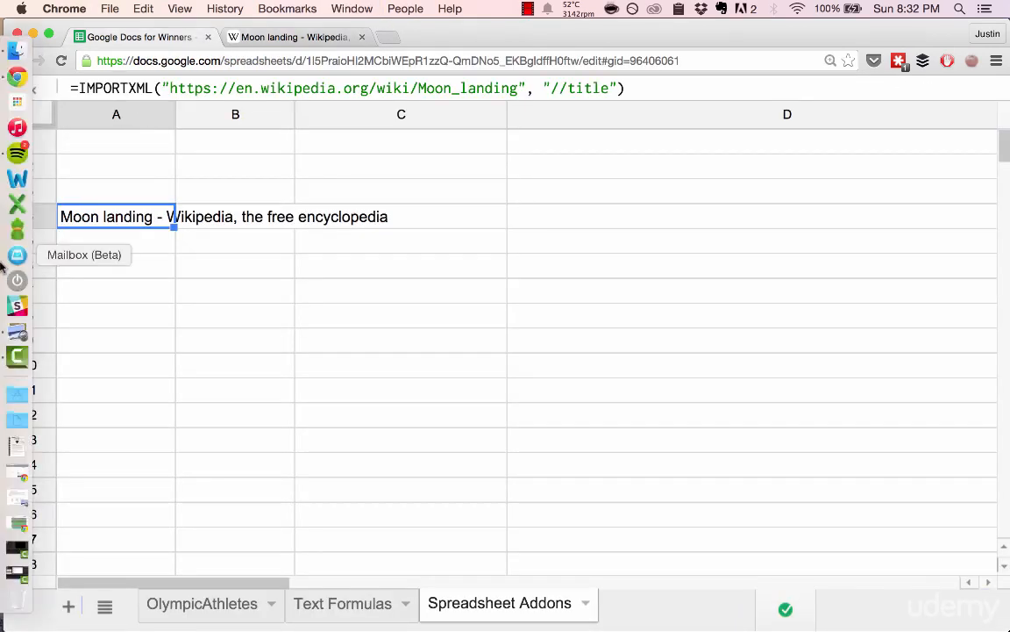